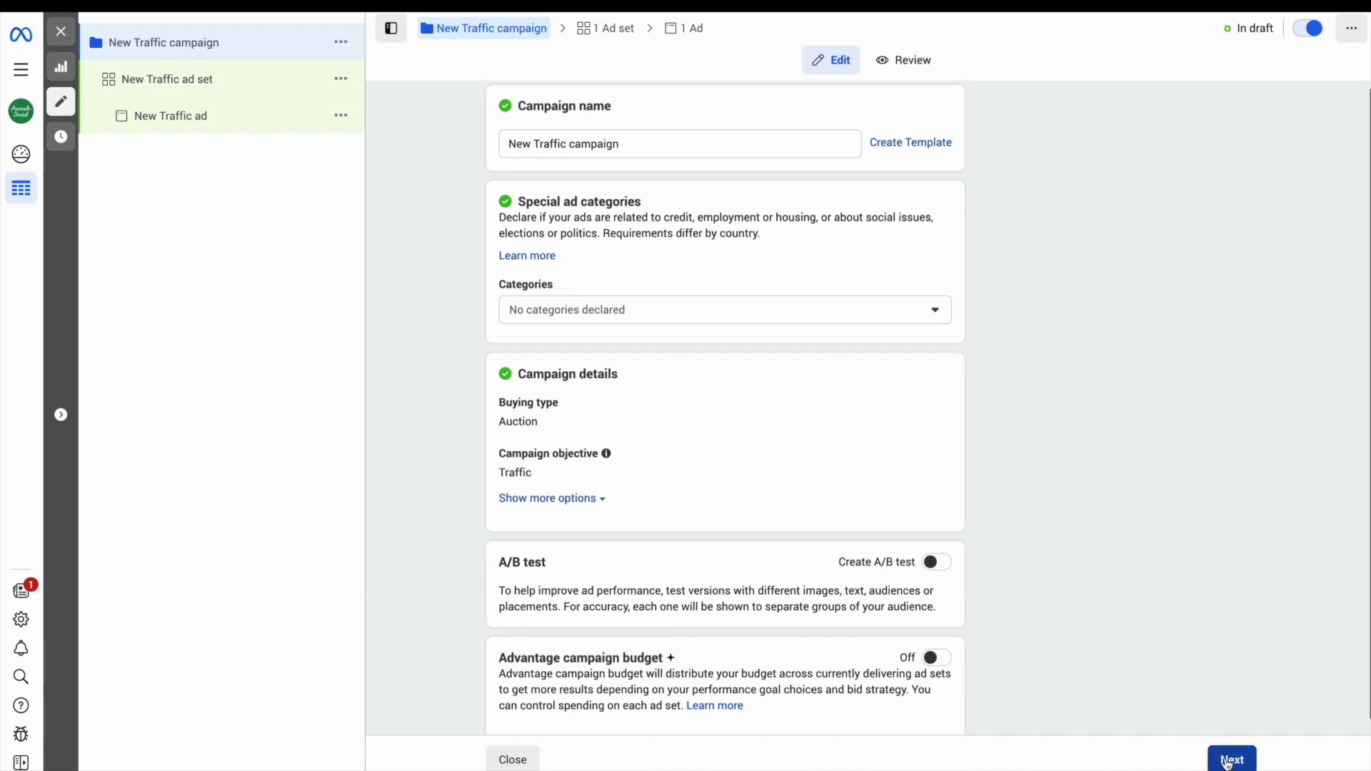
left_click(1230, 761)
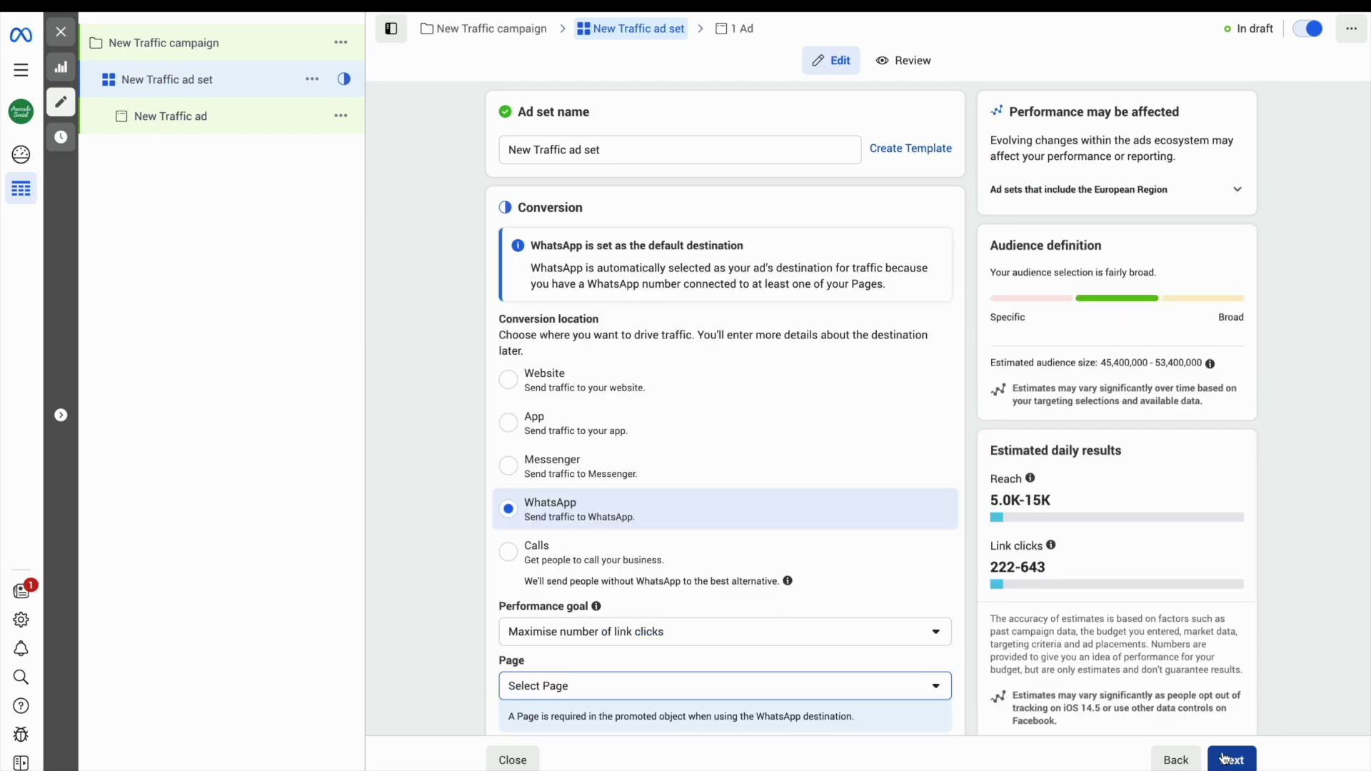
Step: Rename the ad set to 'Local Audience'
scroll(622, 214, "down", 1)
left_click_drag(613, 139, 481, 133)
type("Local A")
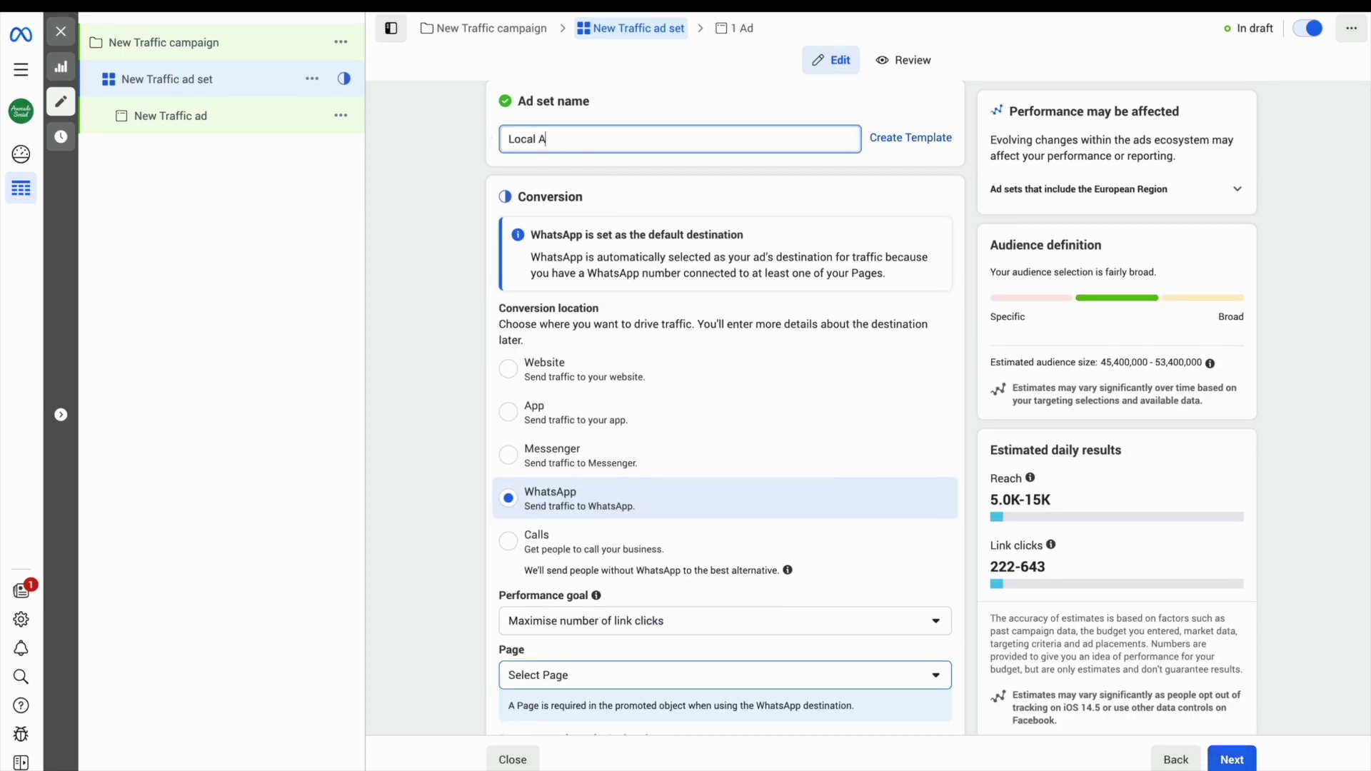
type("udience")
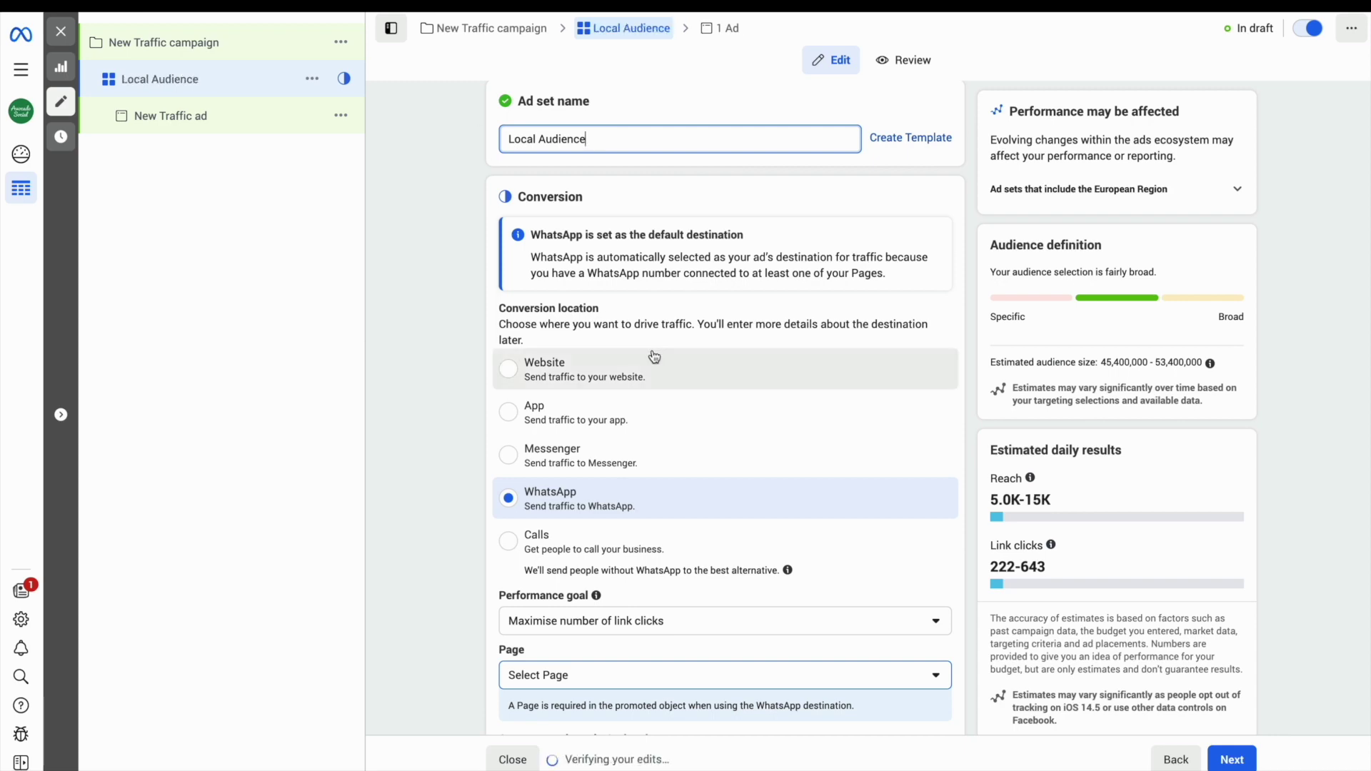
left_click(654, 379)
Step: Switch the conversion location from WhatsApp to Website and open the audience location editor
left_click(653, 379)
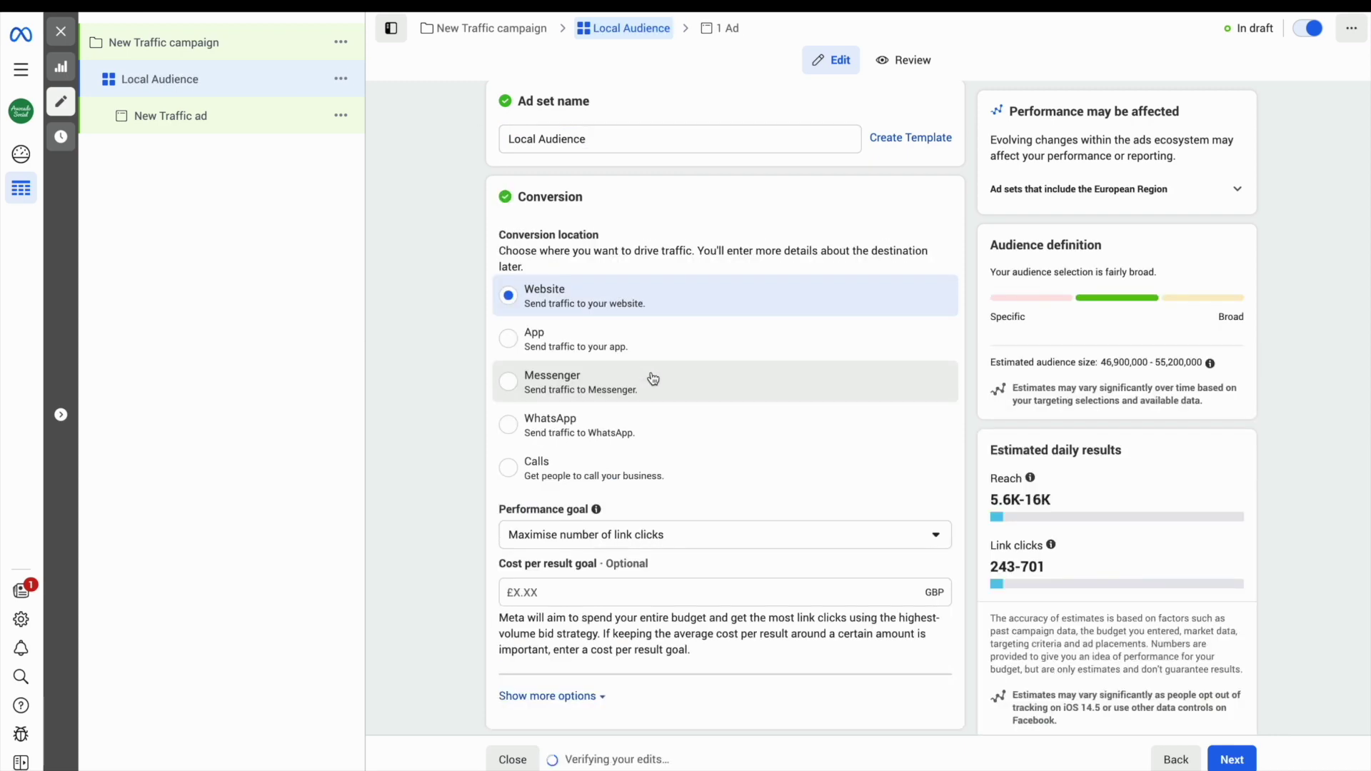
scroll(654, 379, "down", 1)
scroll(653, 379, "down", 10)
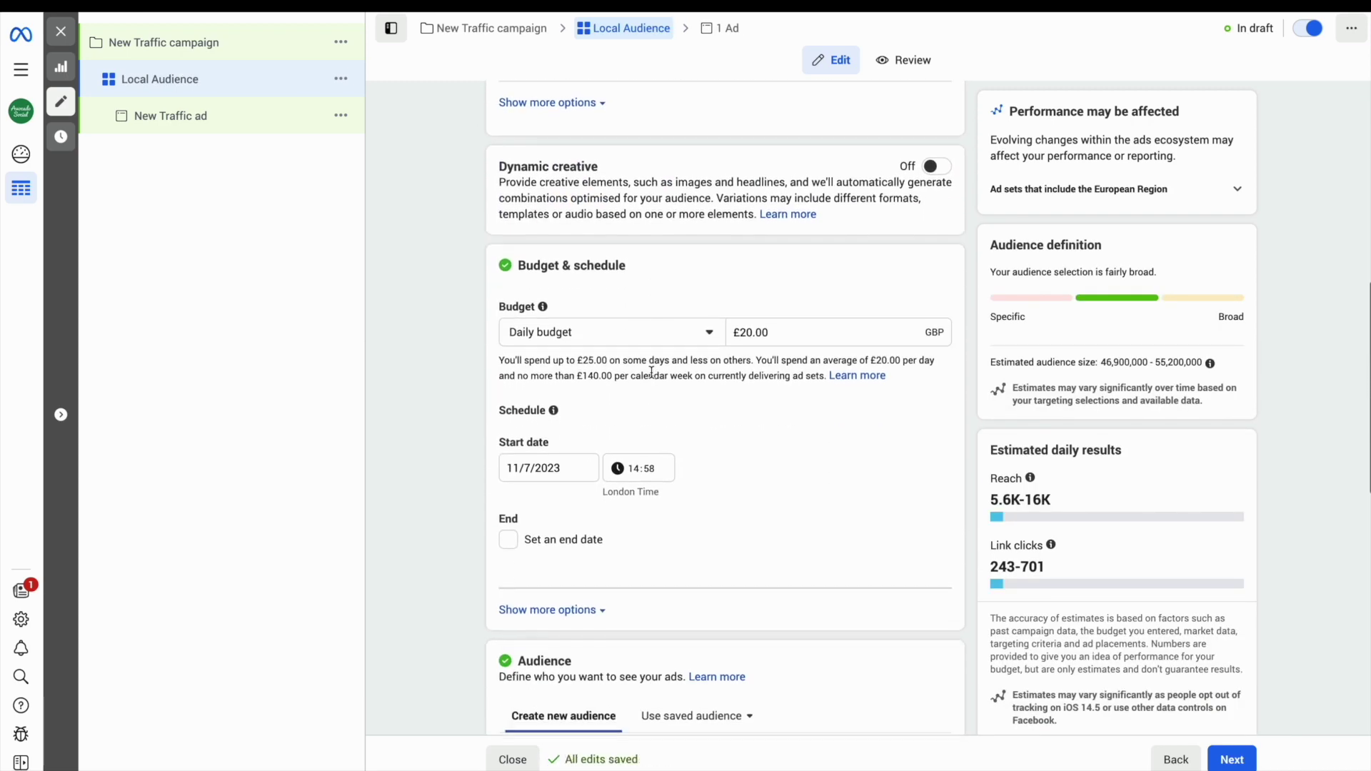
scroll(653, 378, "down", 5)
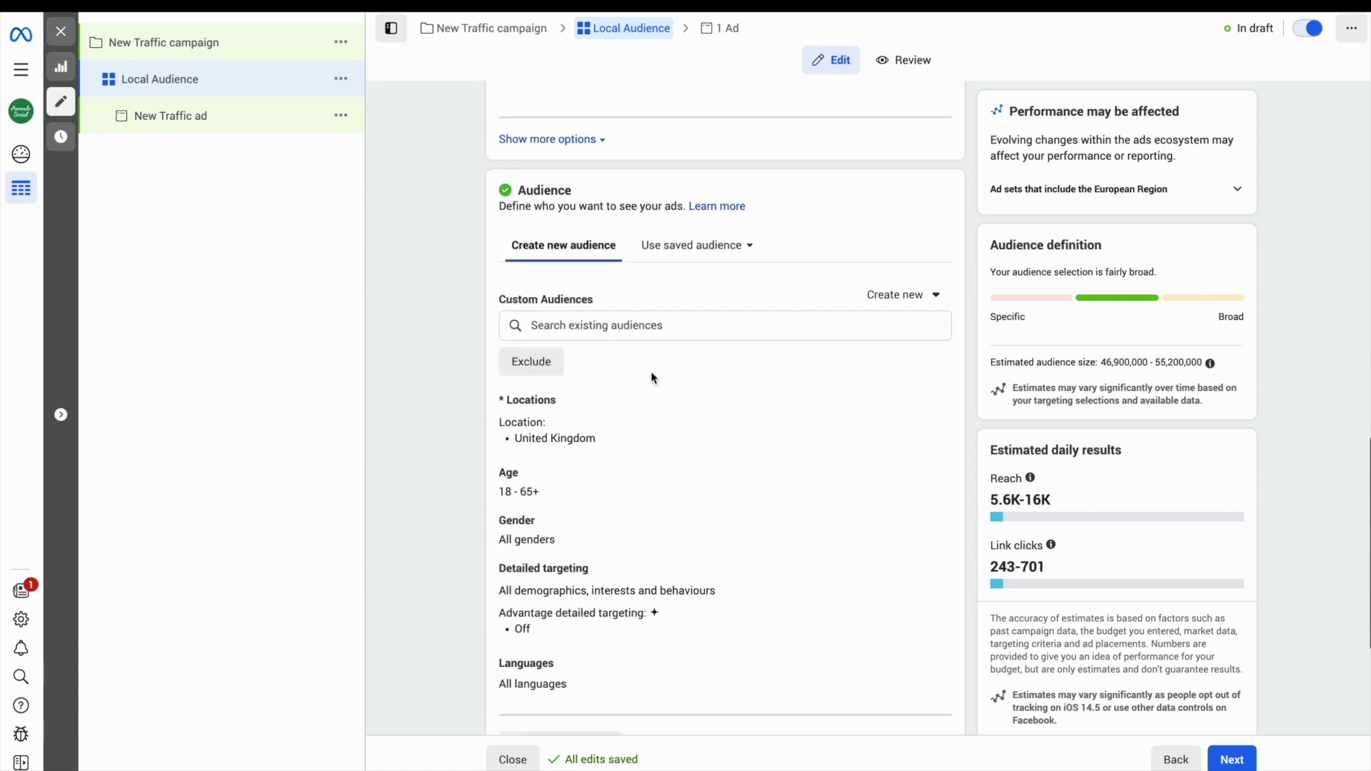
scroll(653, 379, "down", 1)
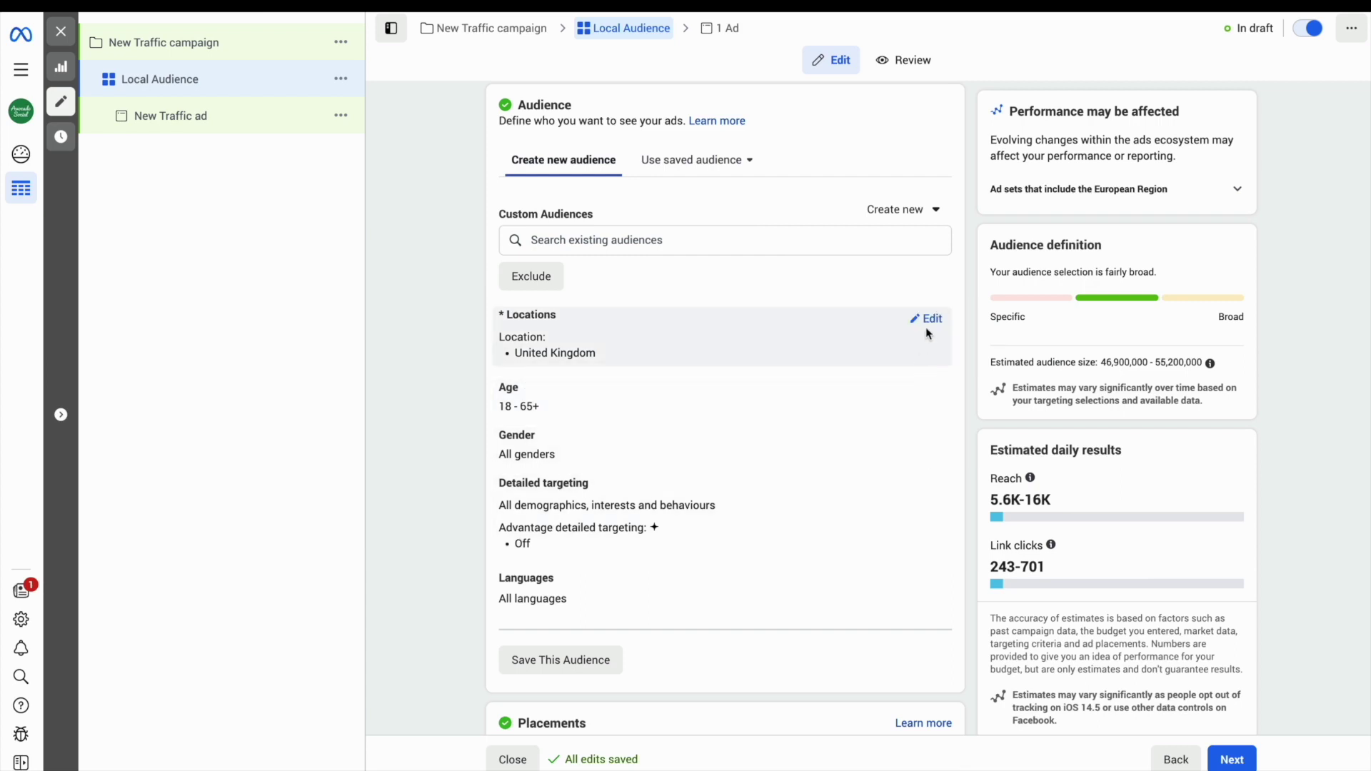
left_click(927, 319)
Step: Replace United Kingdom with Stonehenge - Salisbury, found by searching 'Salisbury UK'
left_click(633, 442)
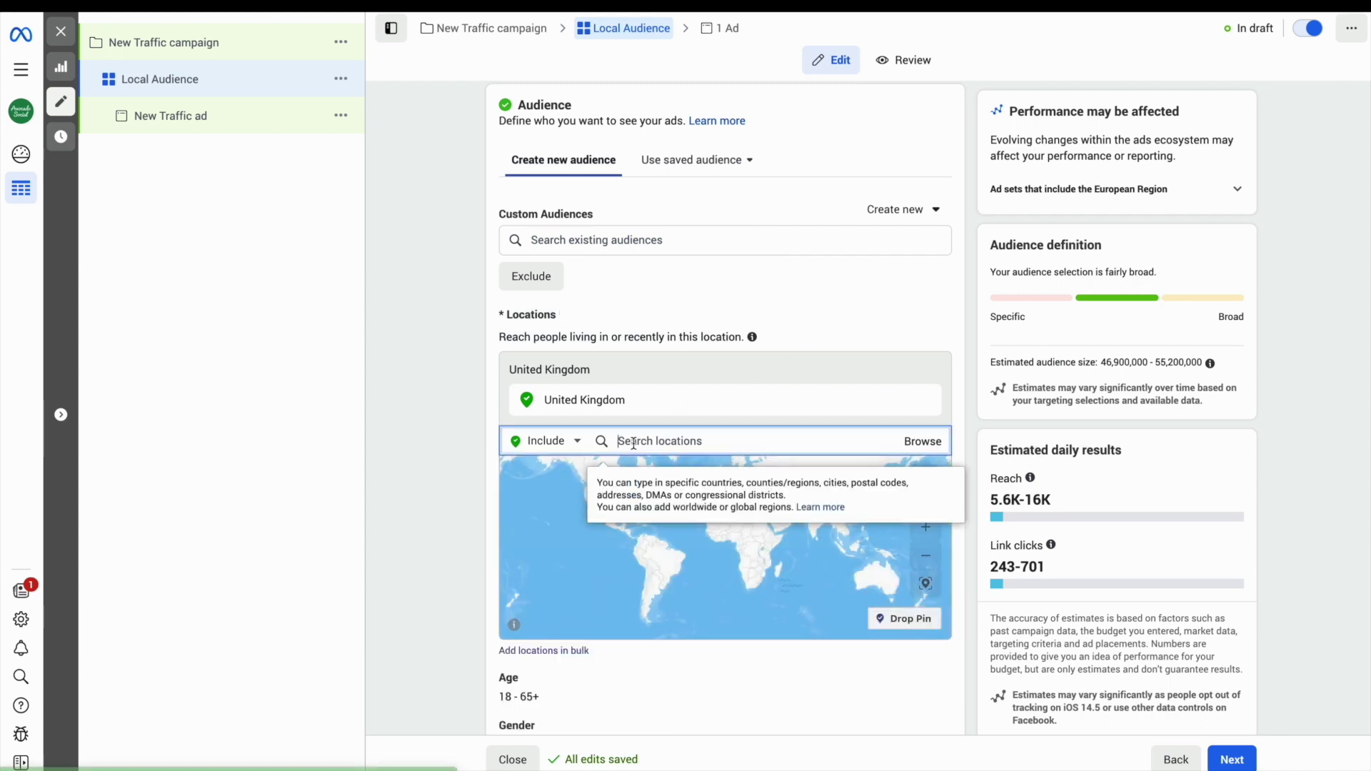
type("Salisbury")
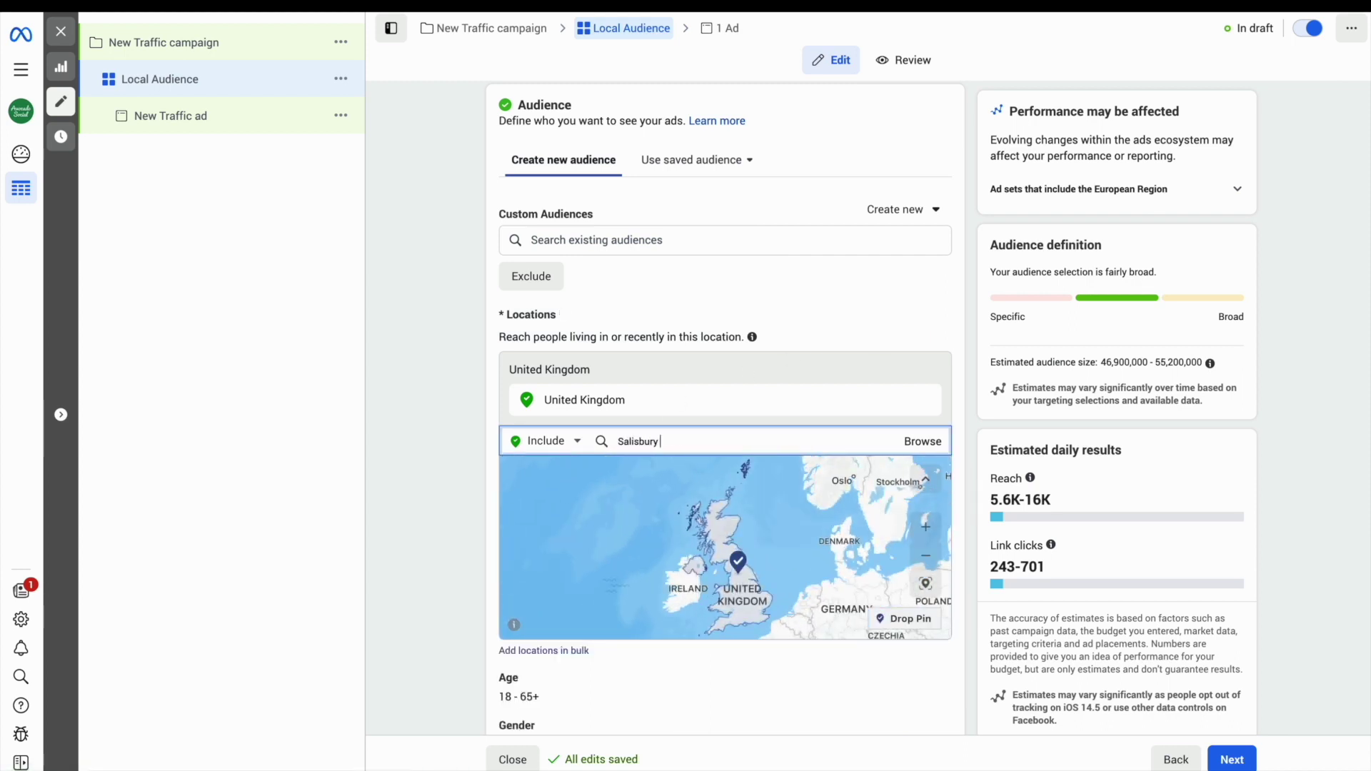
type(" UK")
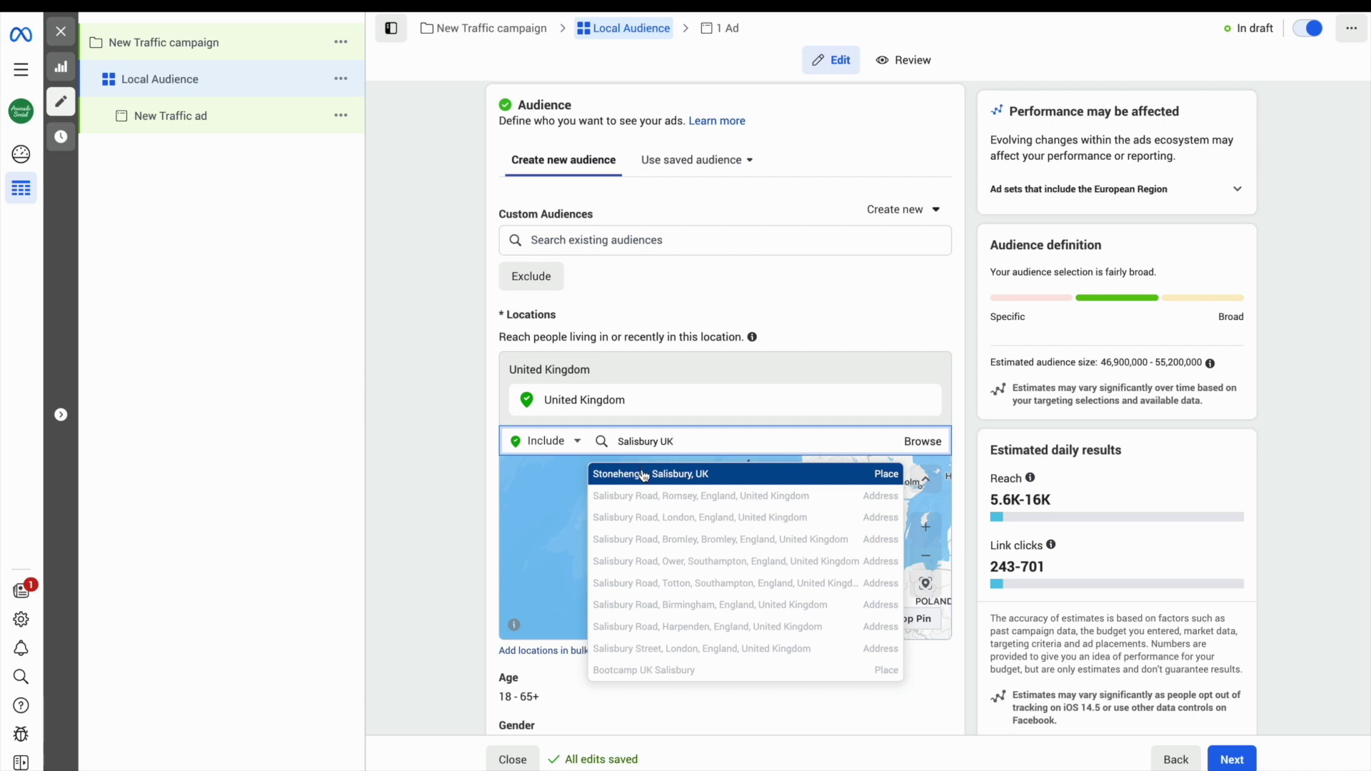
left_click(644, 476)
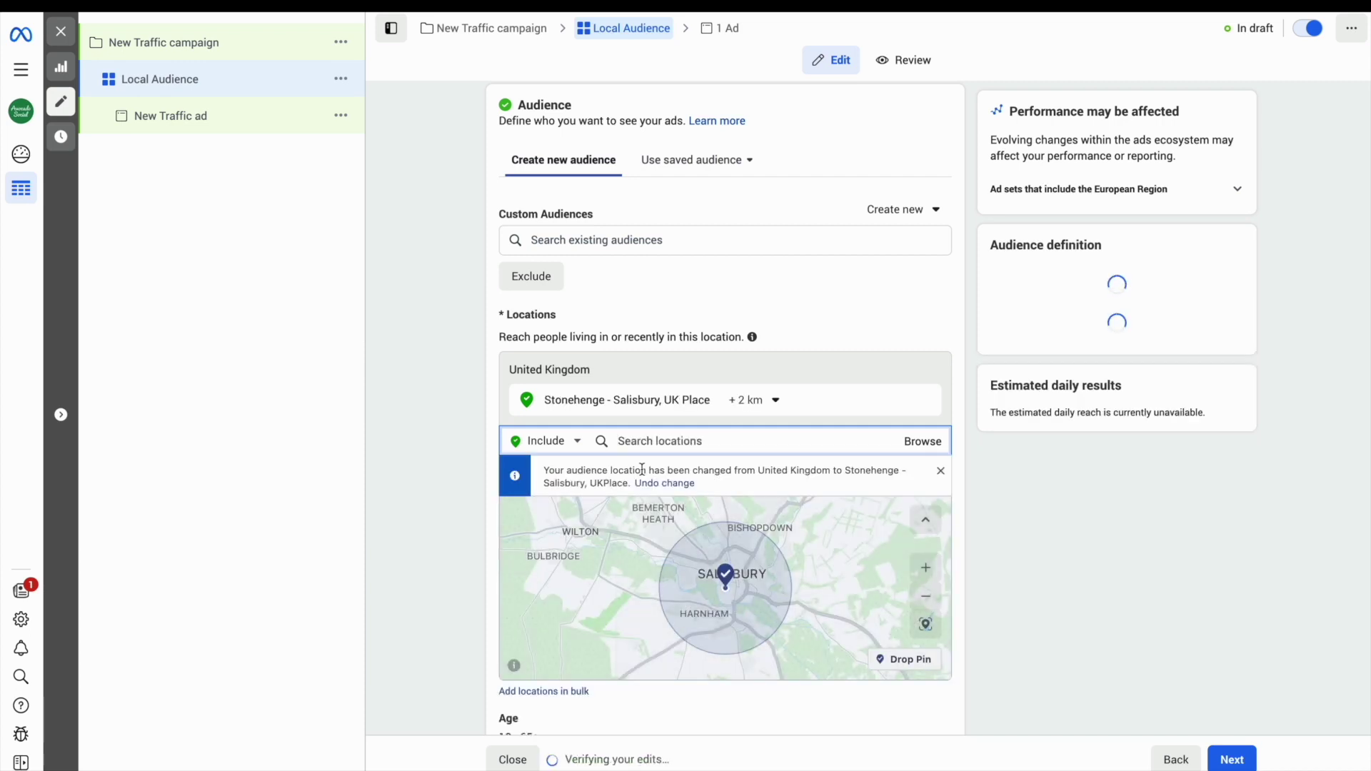
Step: Change the radius around Salisbury from 2 km to 10 km
left_click(752, 400)
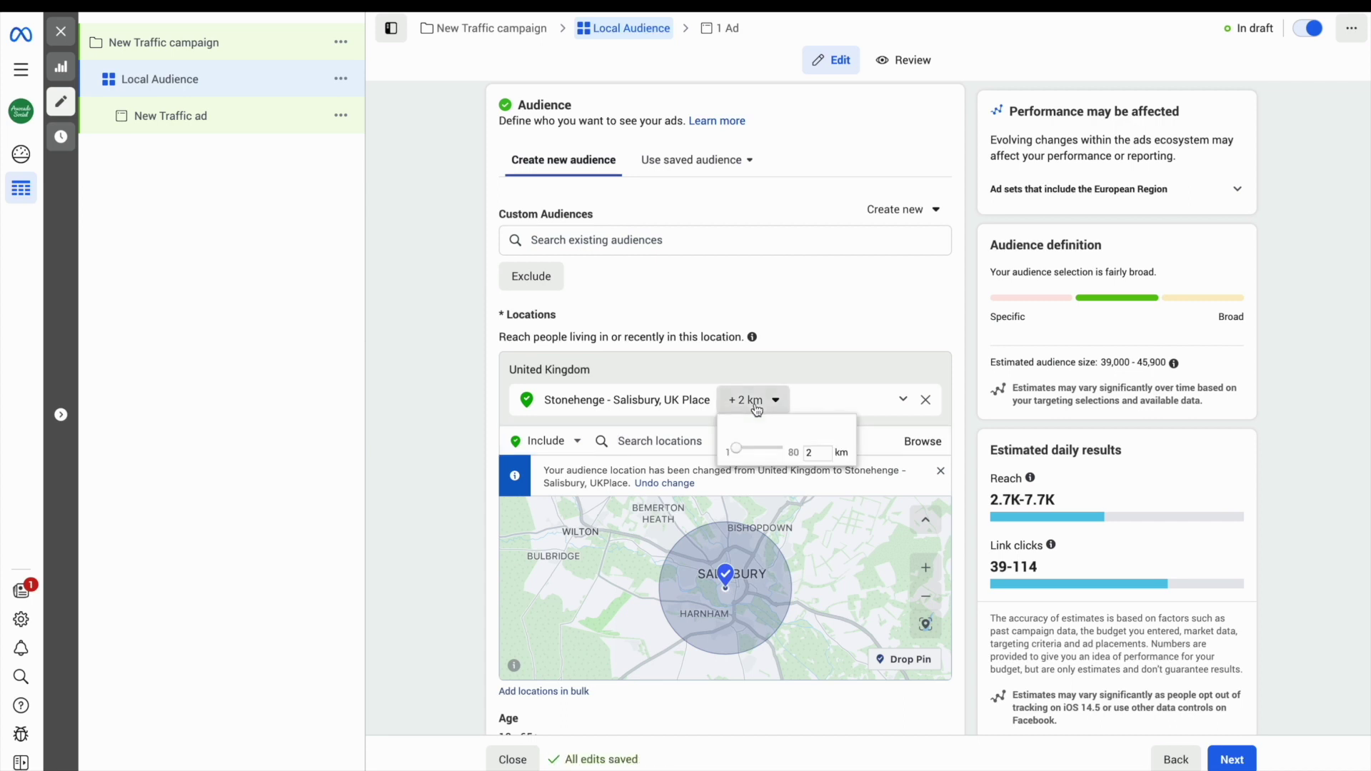
key("BackSpace")
type("10")
key("Return")
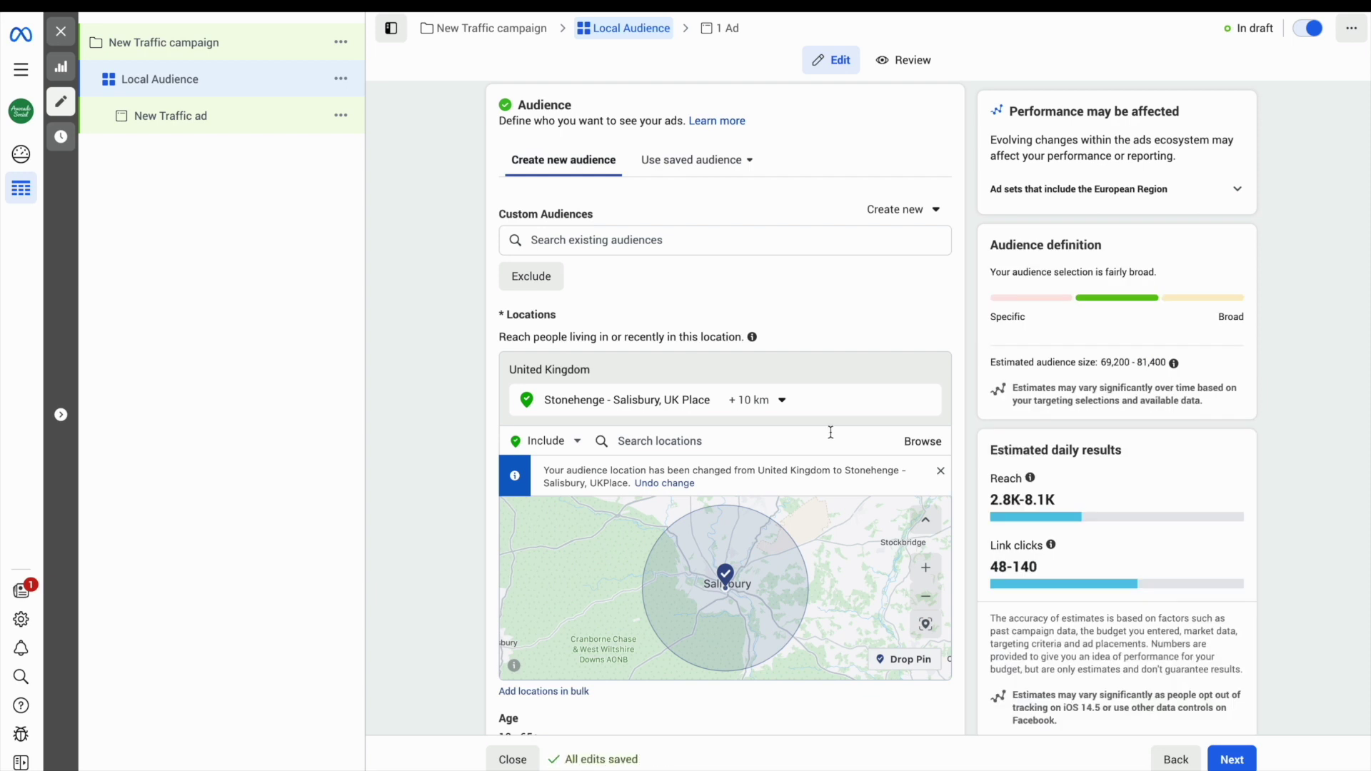
scroll(889, 419, "down", 1)
scroll(889, 419, "down", 6)
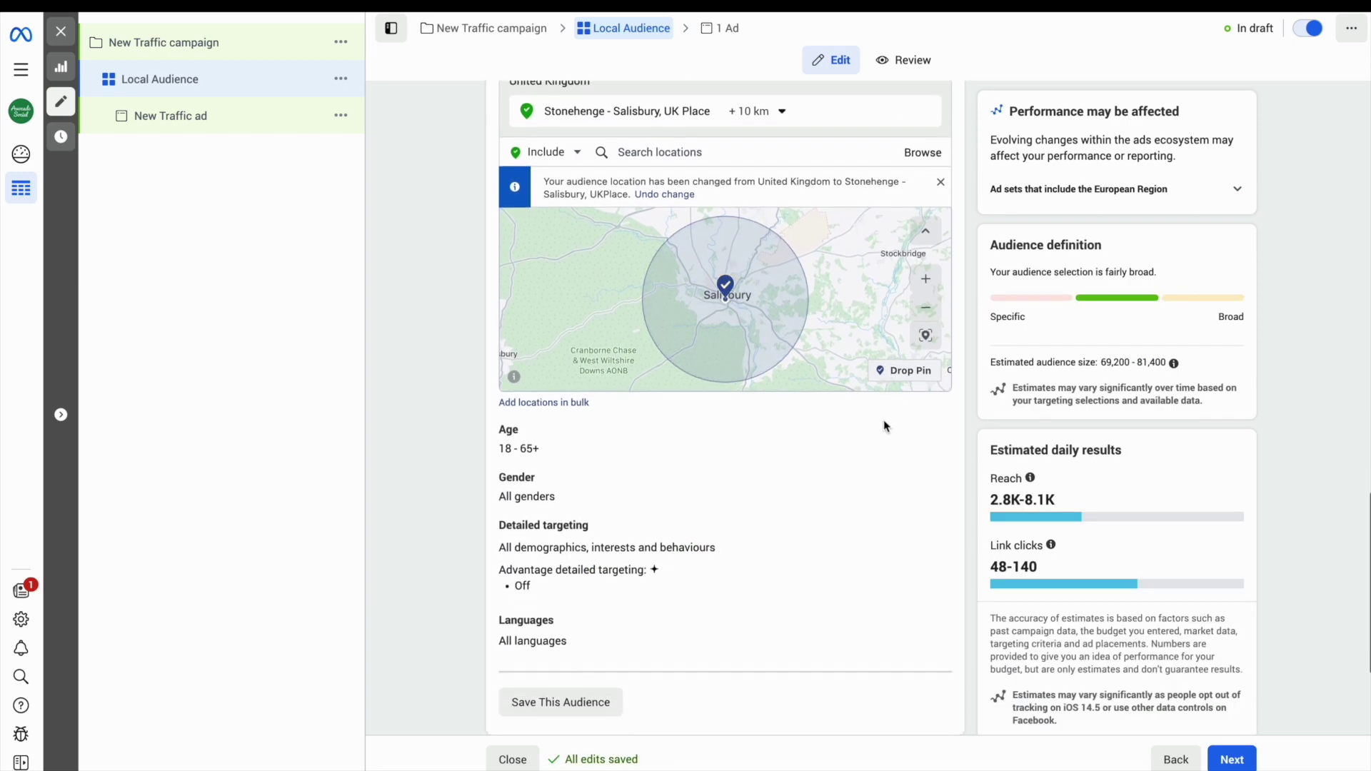
Step: Set the audience age range to 25 through 65+
left_click(923, 431)
left_click(525, 456)
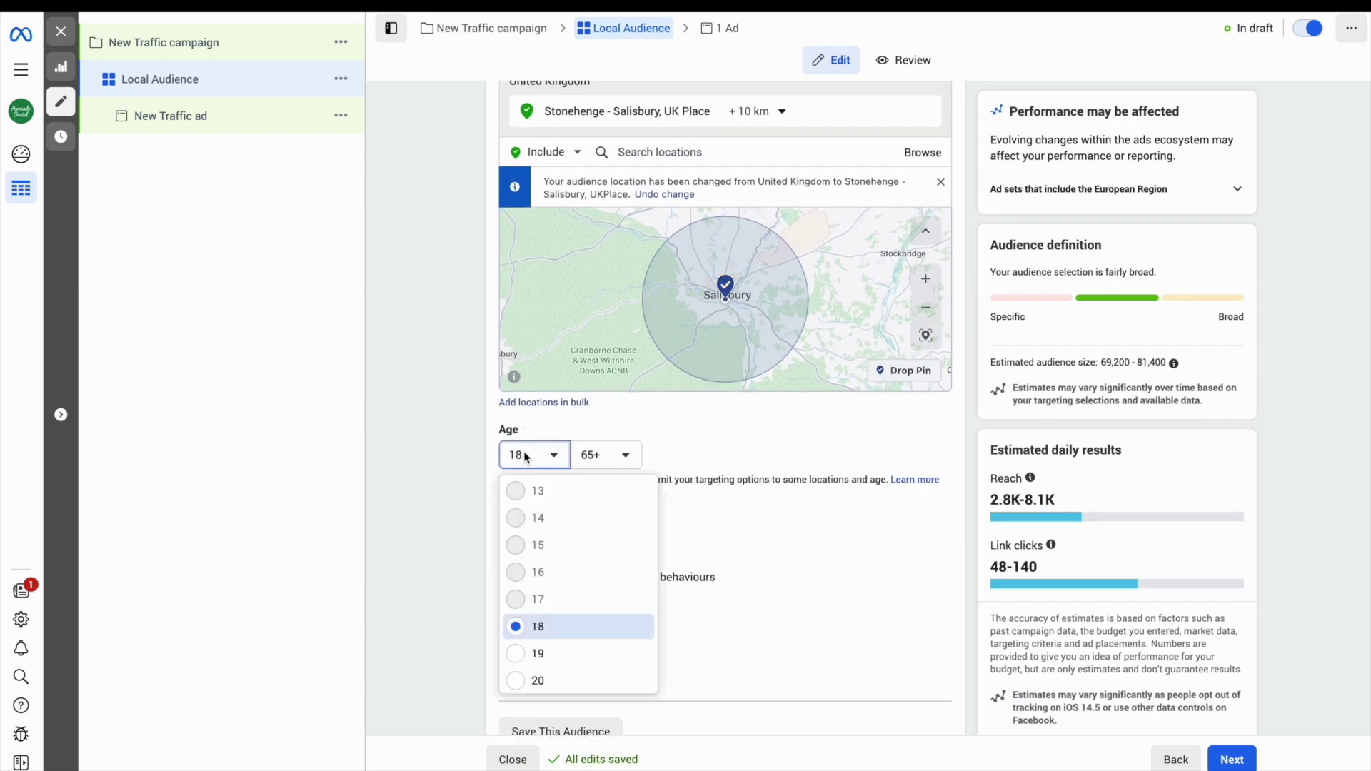
scroll(543, 592, "down", 1)
scroll(543, 591, "down", 3)
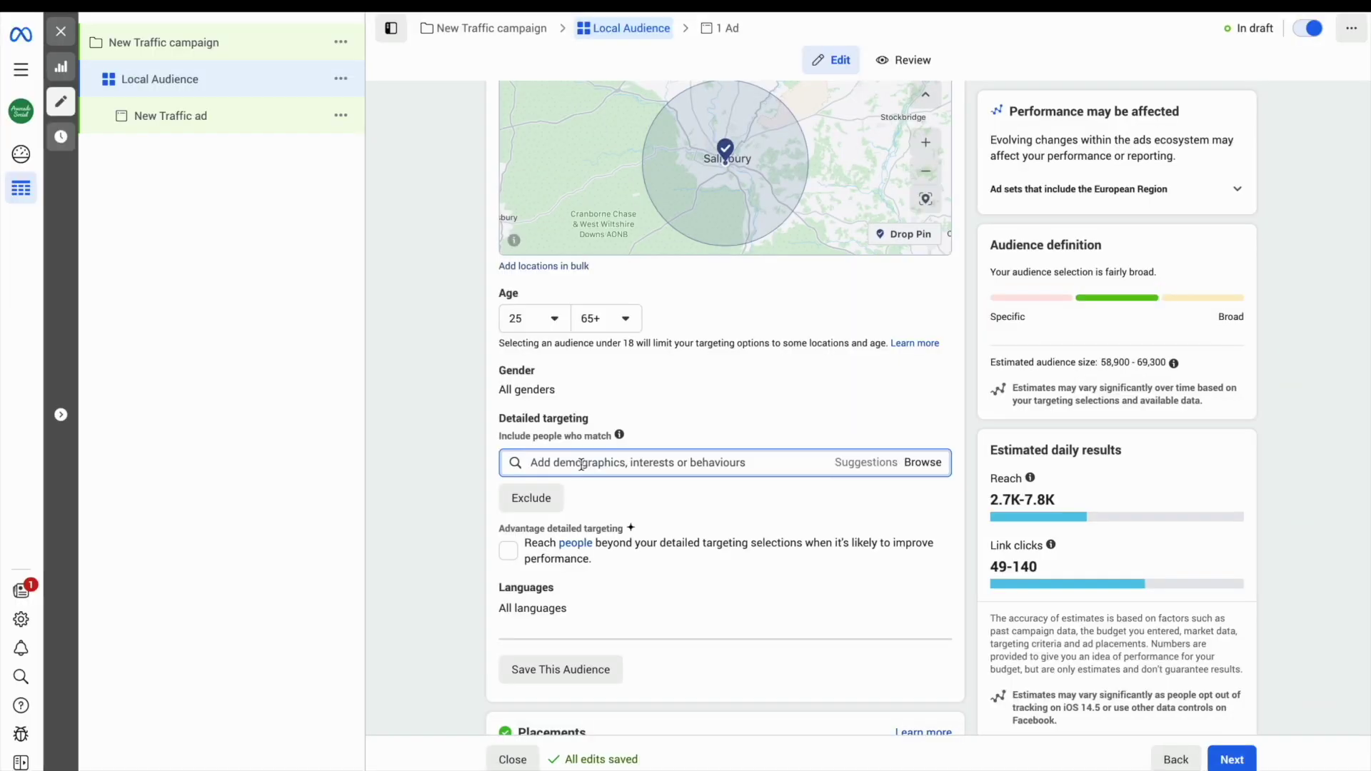
Step: Add Dining Out and Cocktail (alcoholic drinks) as detailed targeting interests
type("Drinking")
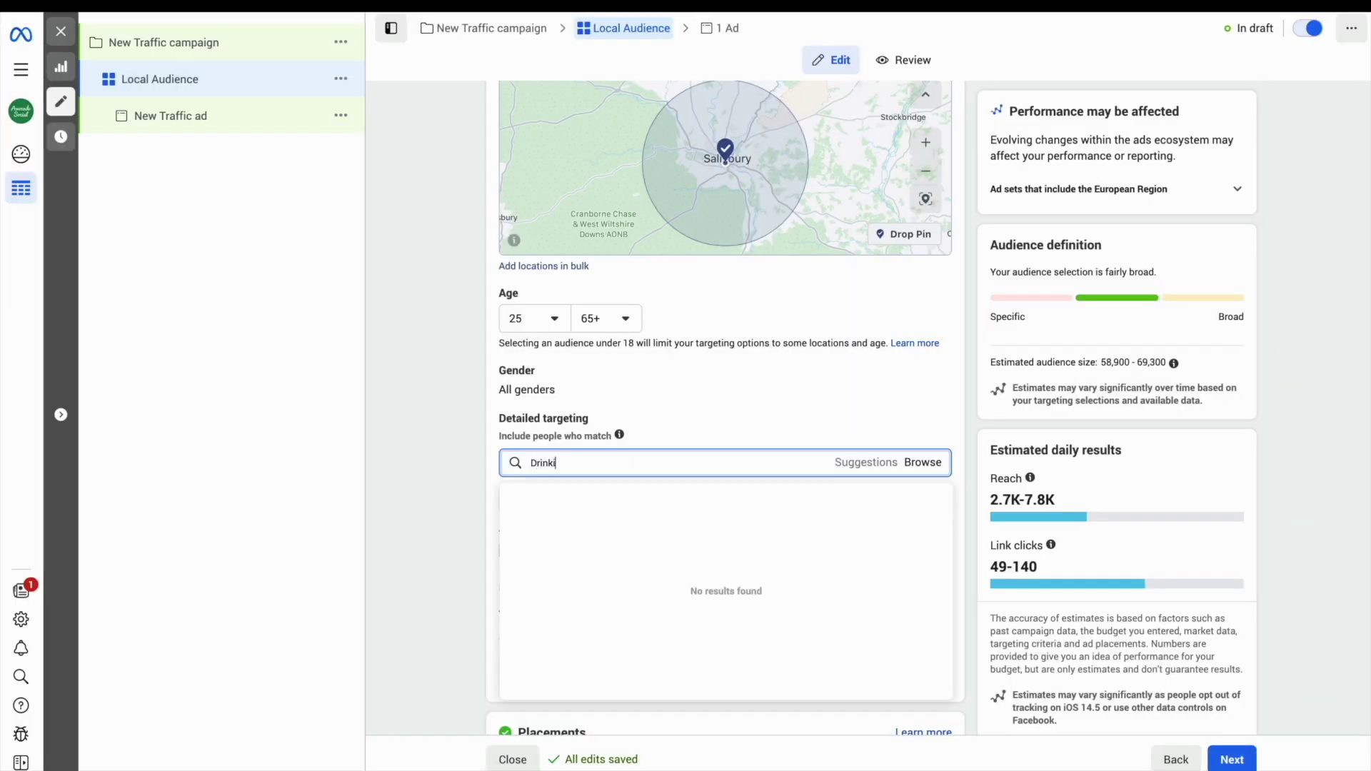
mouse_move(584, 496)
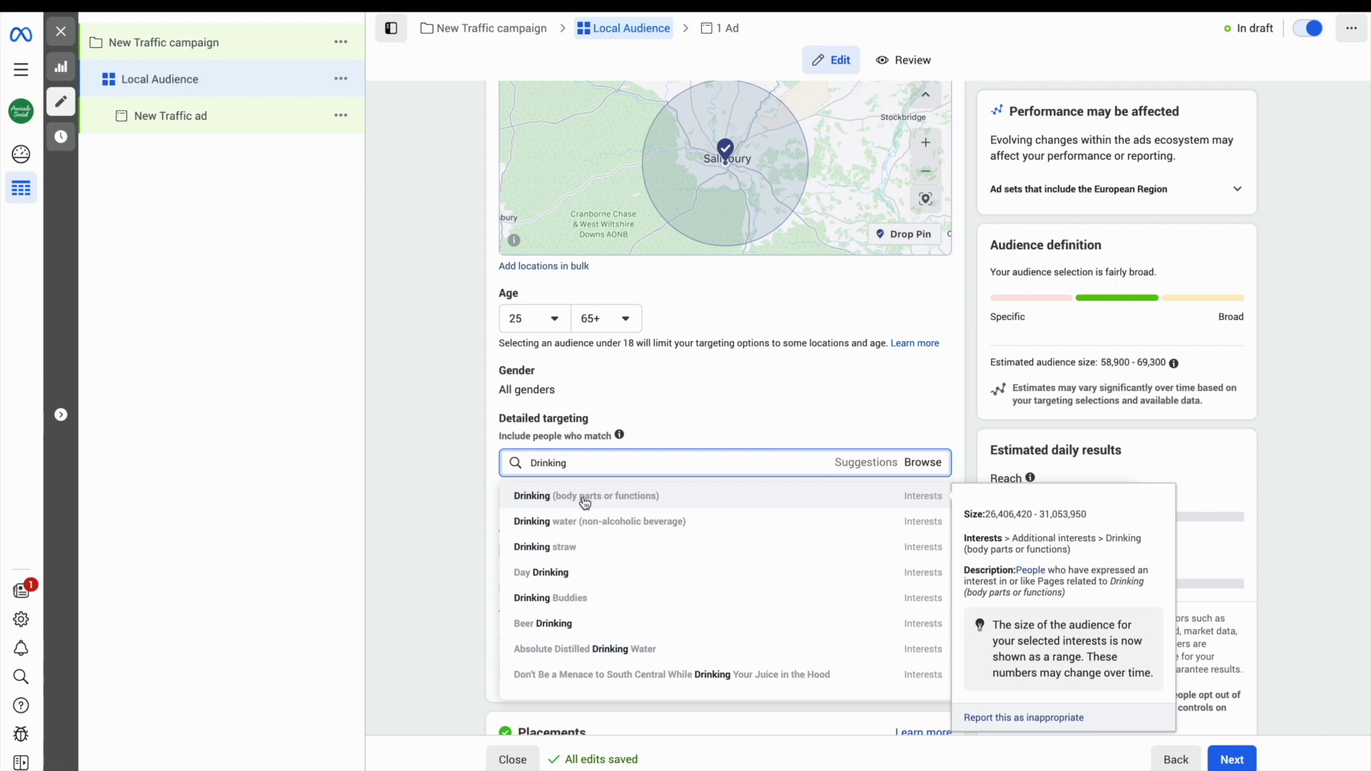
key("BackSpace")
key("BackSpace")
key("BackSpace")
key("BackSpace")
key("BackSpace")
key("BackSpace")
key("BackSpace")
key("BackSpace")
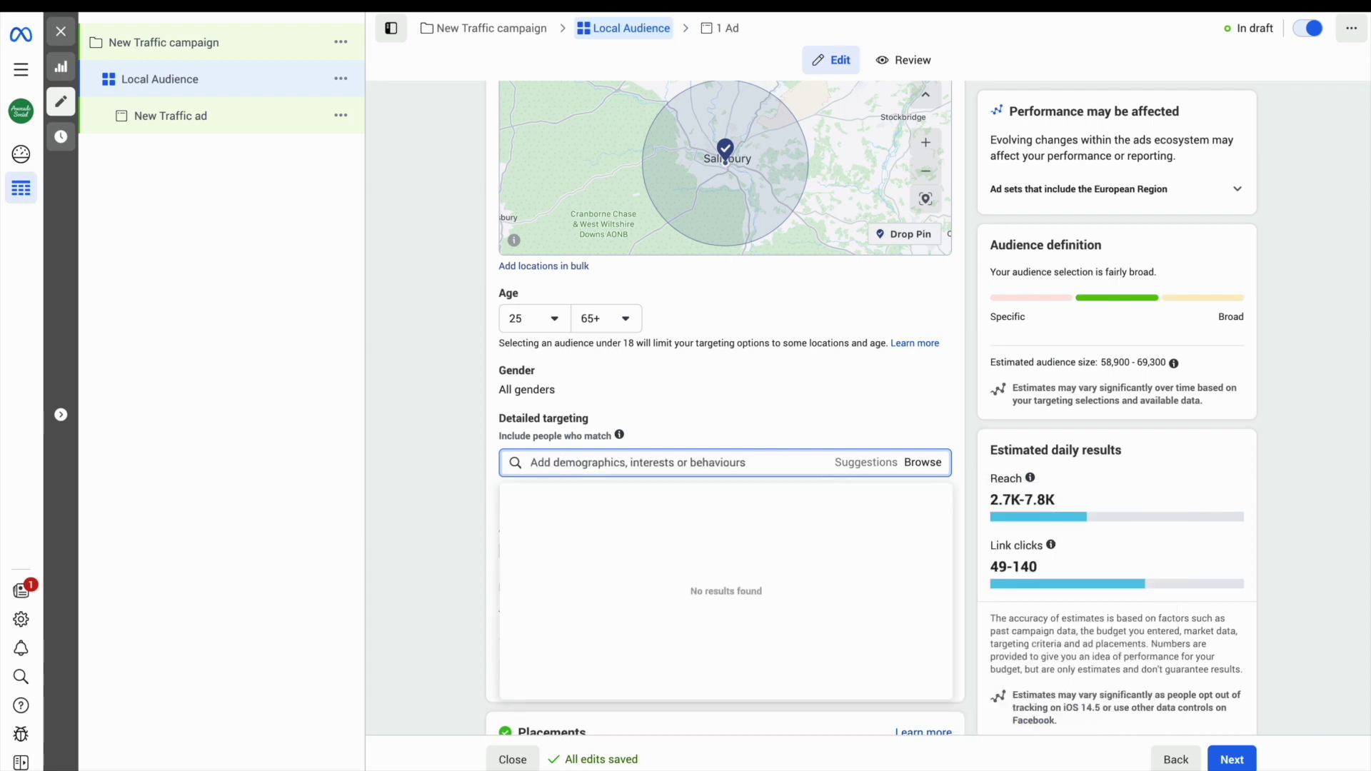
type("Dining Out")
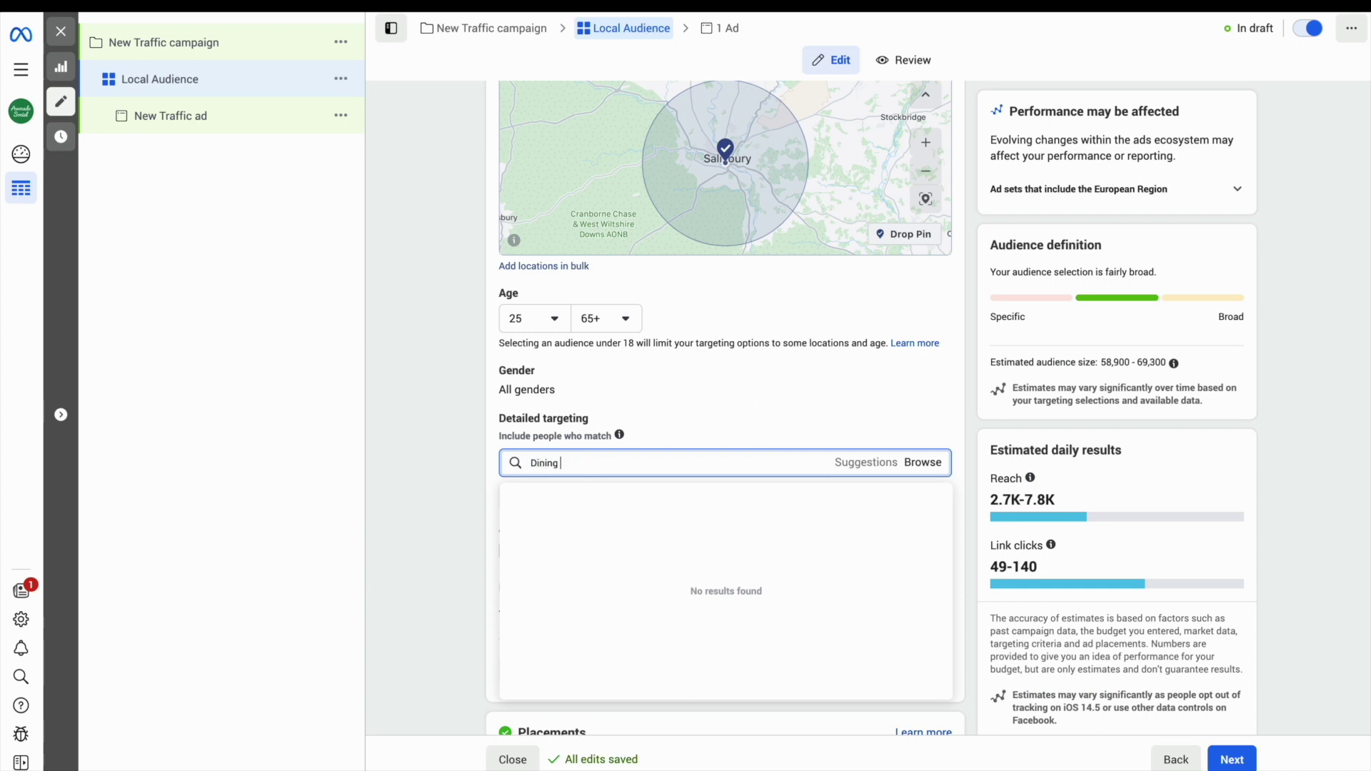
left_click(571, 498)
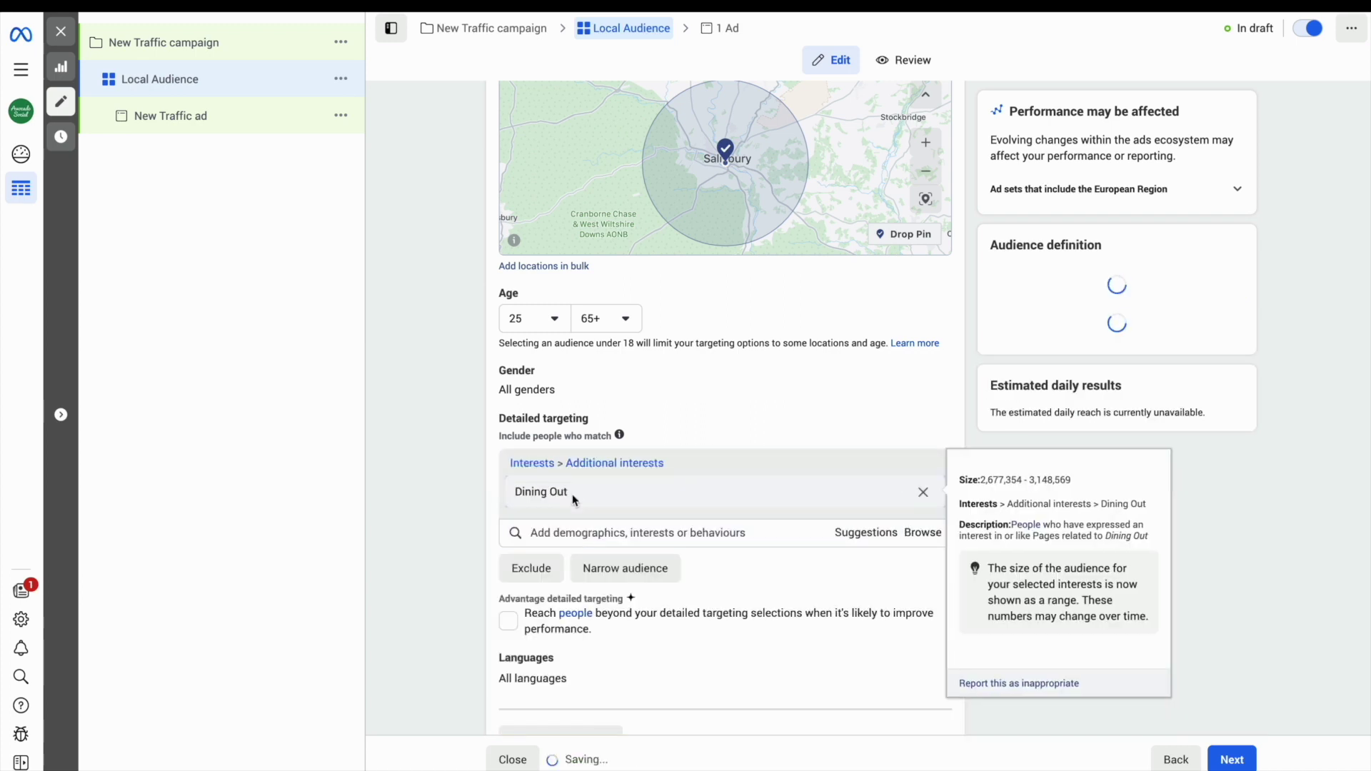
type("Cocktails")
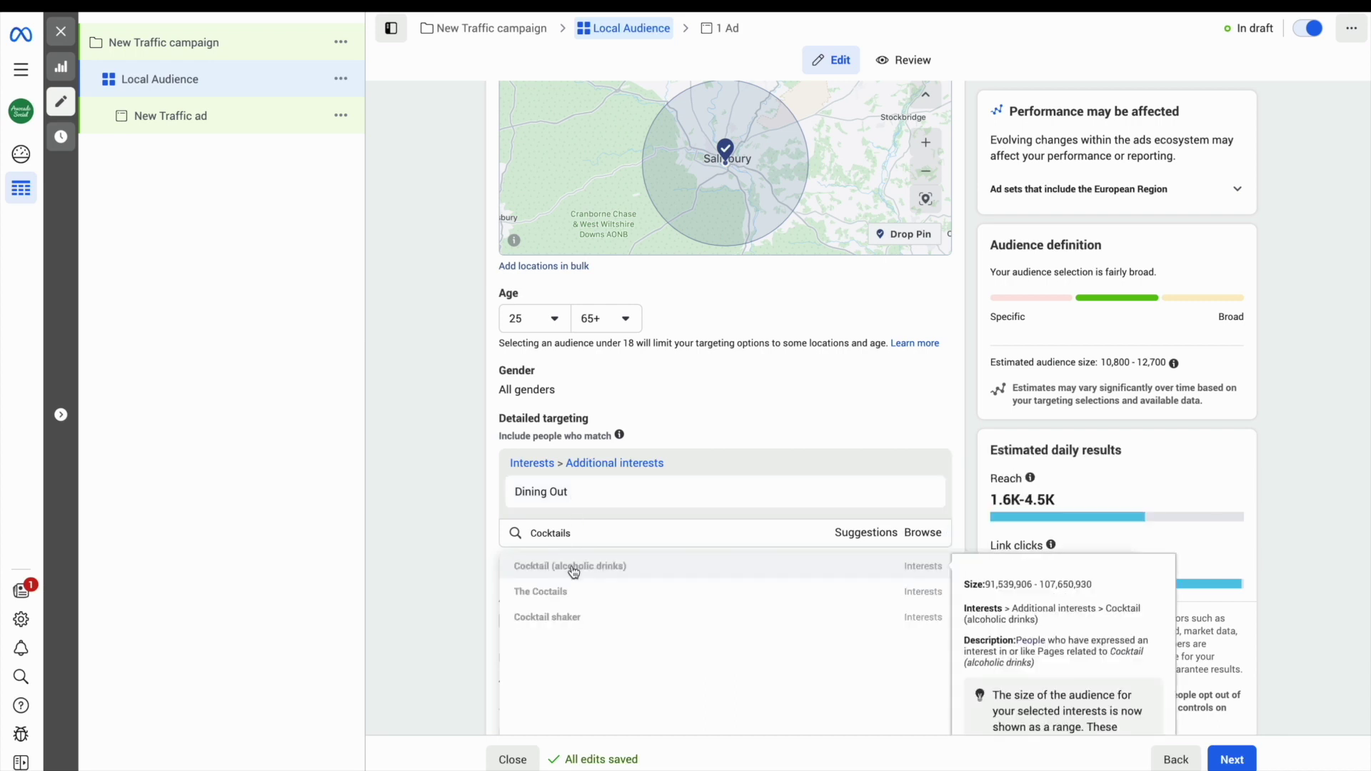
left_click(574, 565)
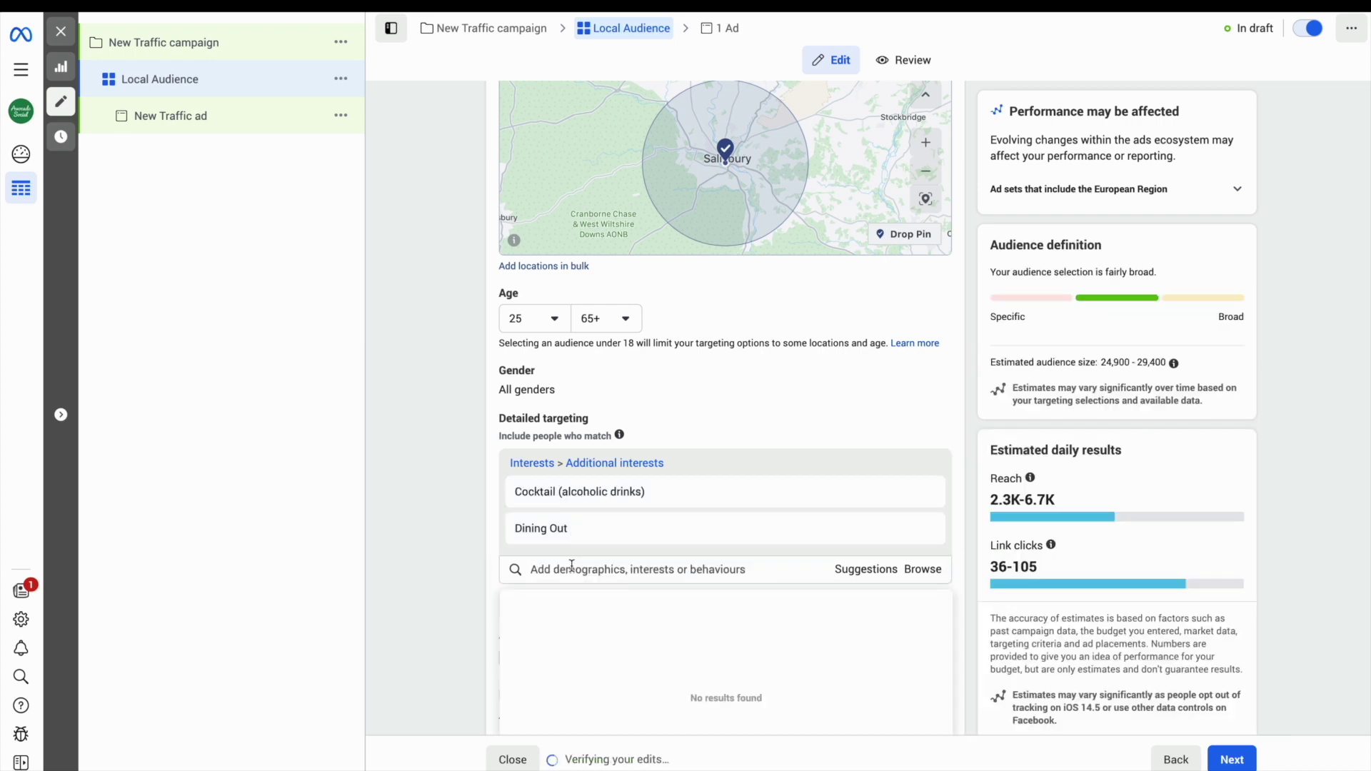
scroll(574, 571, "down", 1)
scroll(573, 571, "down", 1)
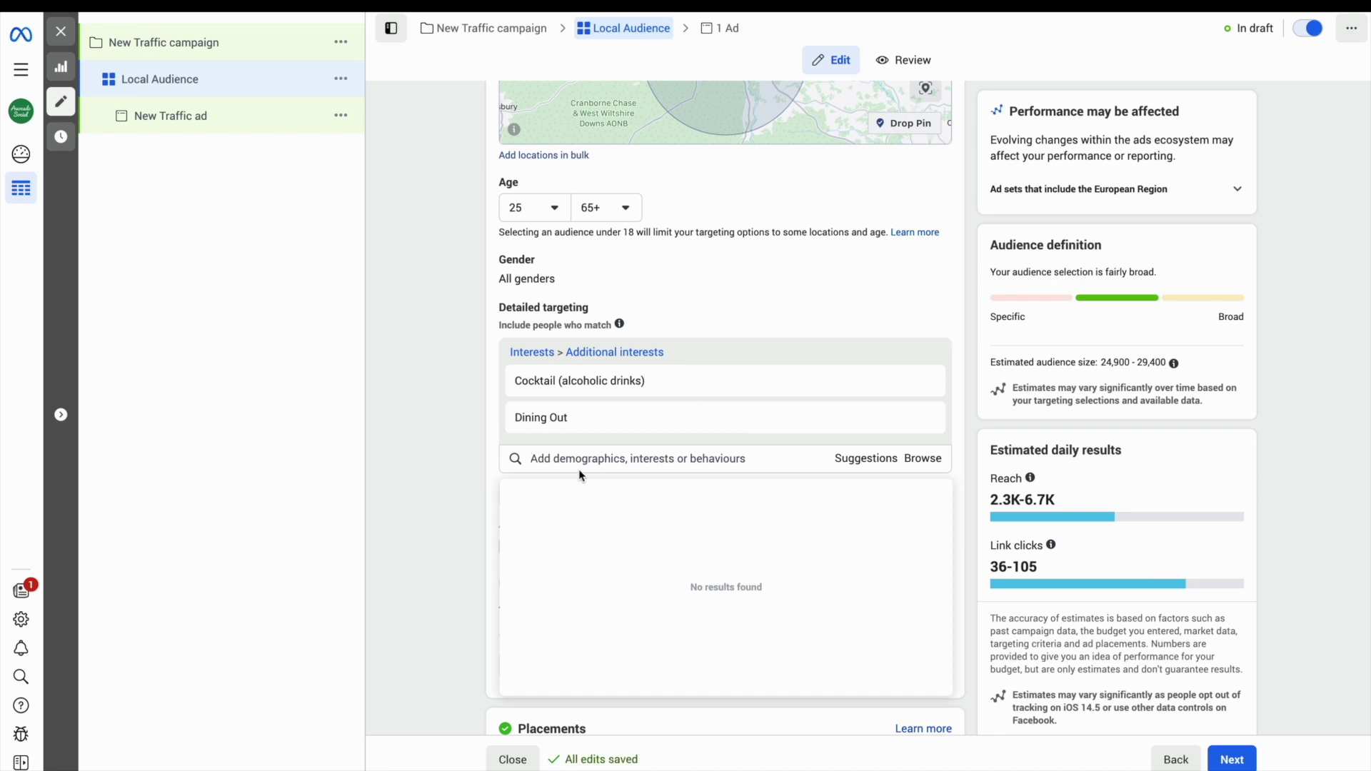
left_click(871, 461)
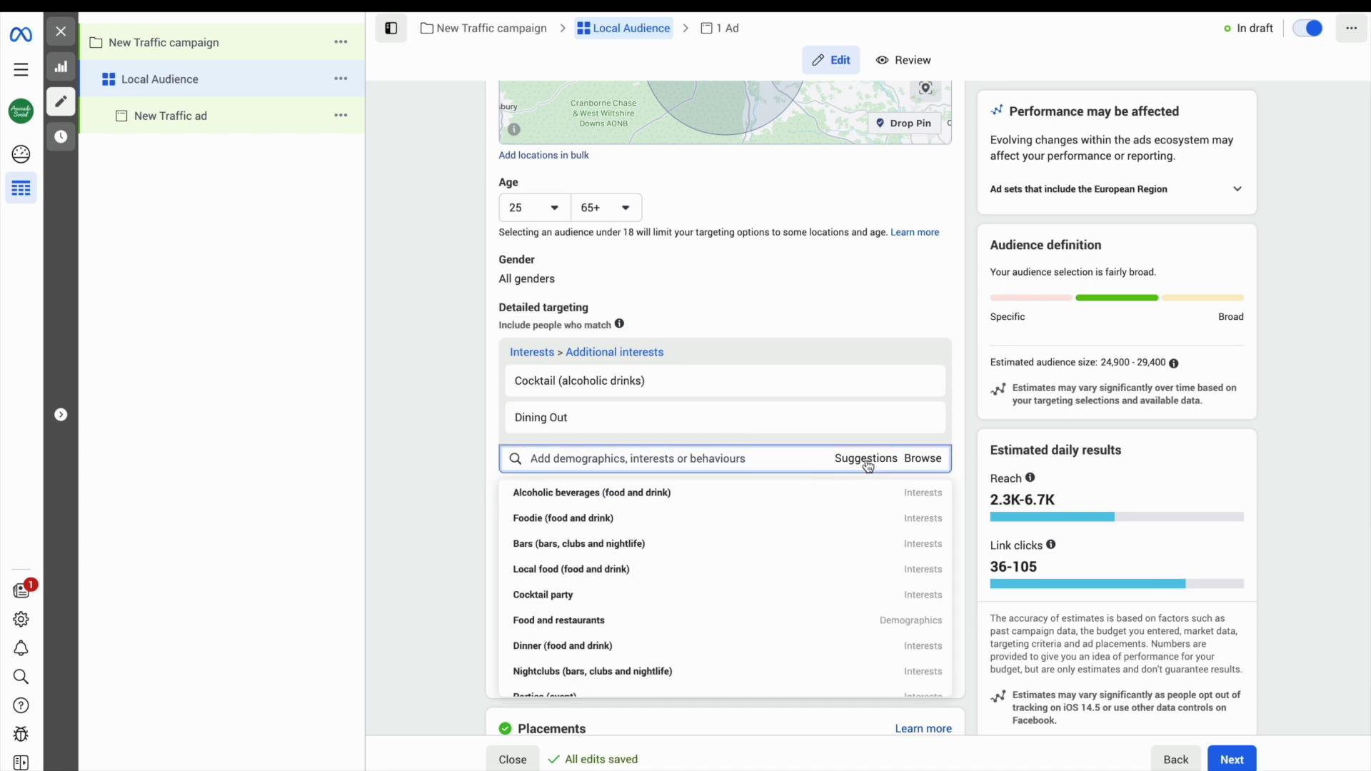
Step: Add suggested interests Alcoholic beverages, Foodie, Bars and Lunch to the targeting
left_click(639, 499)
left_click(582, 527)
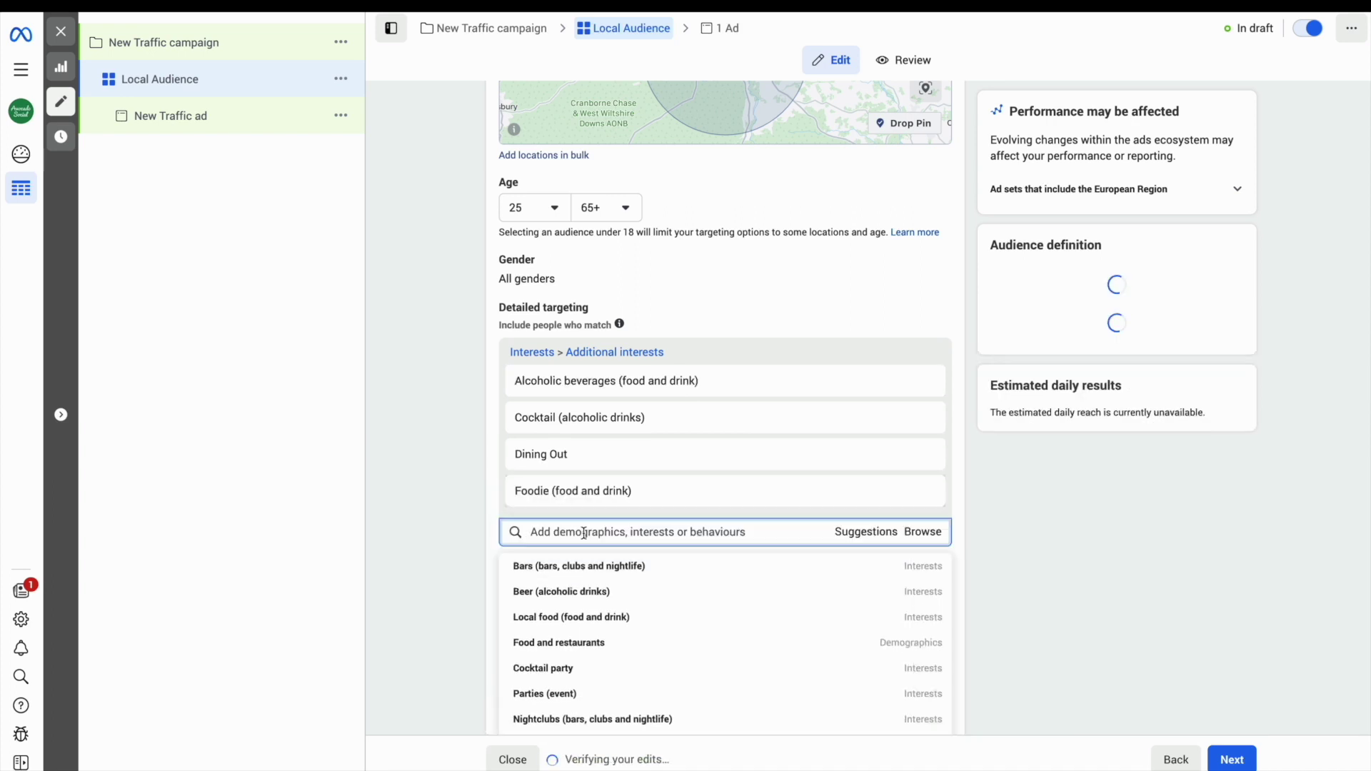
left_click(579, 567)
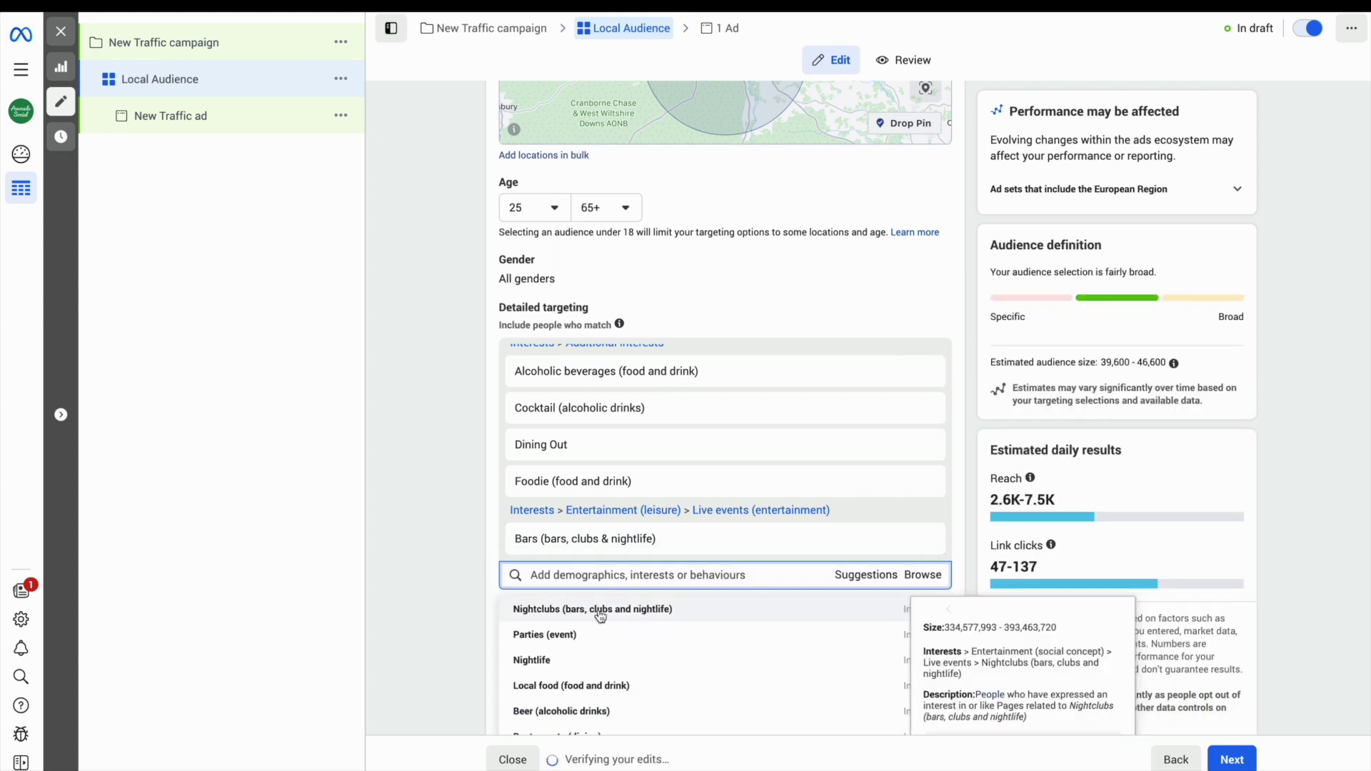
scroll(600, 616, "down", 5)
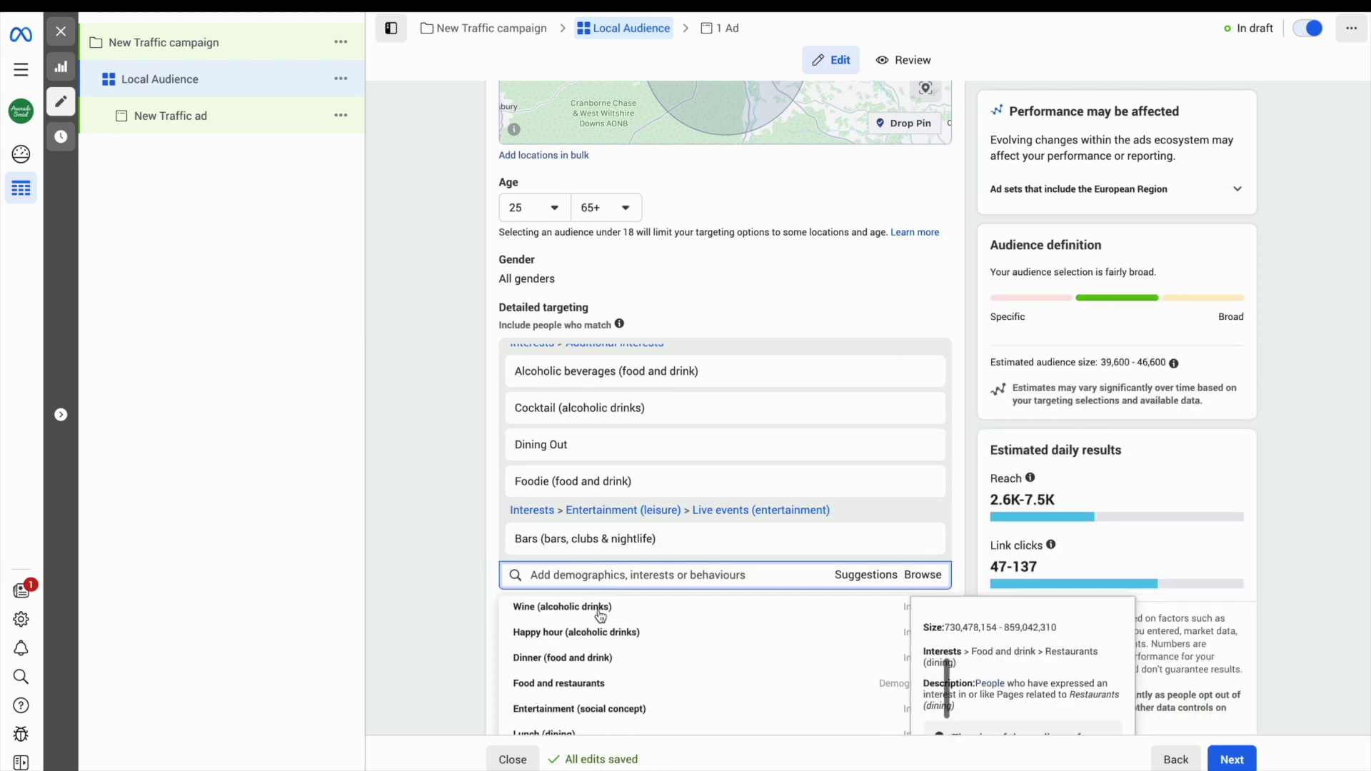
scroll(600, 616, "down", 1)
left_click(579, 648)
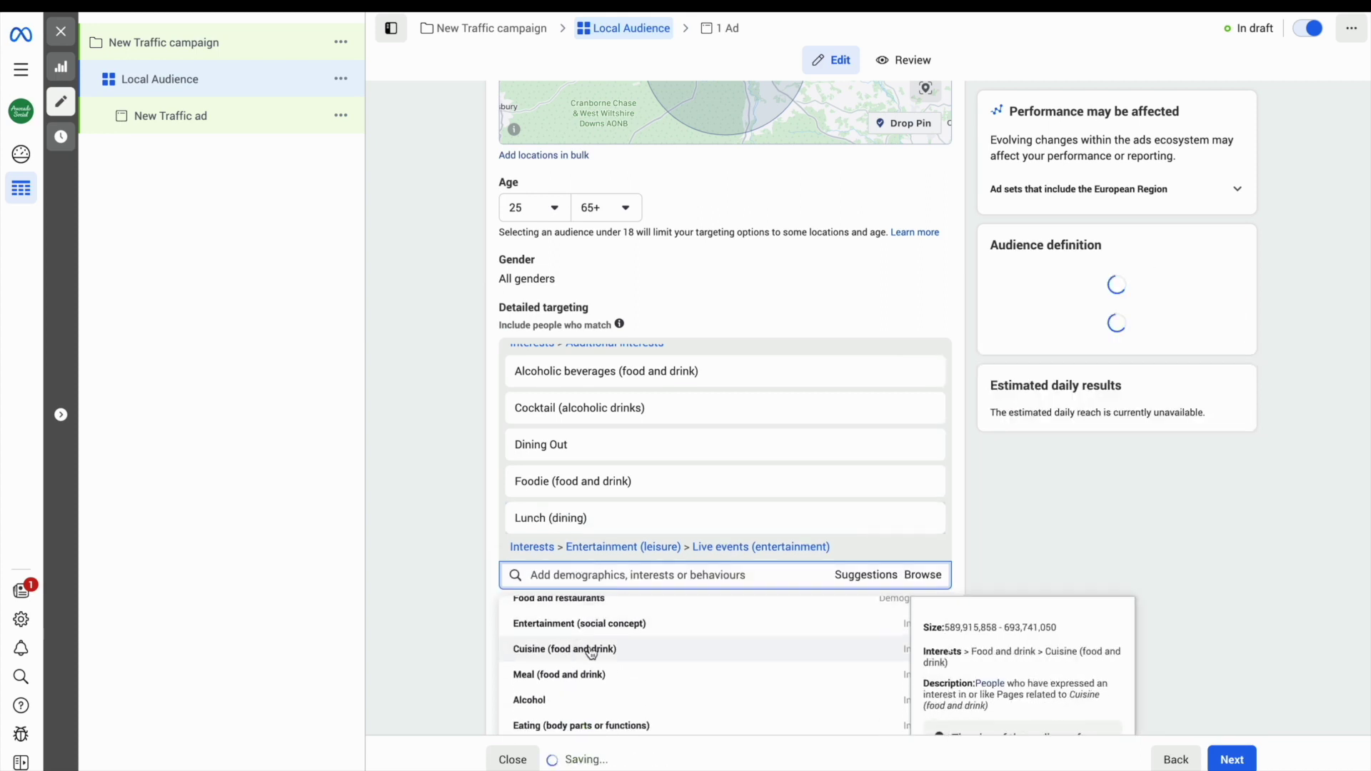
Step: Add Nightlife, Local food (food and drink) and Beer (alcoholic drinks) as interests
scroll(593, 652, "down", 3)
left_click(591, 650)
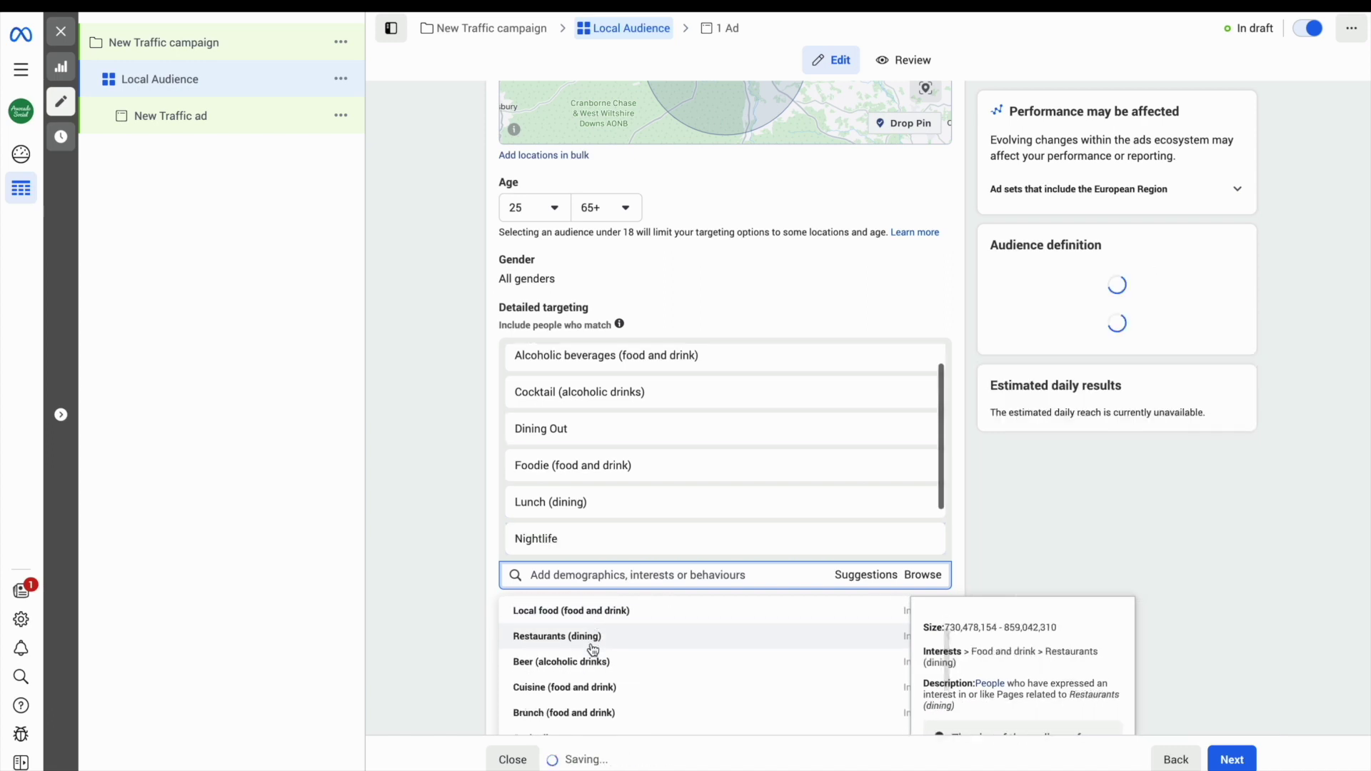
left_click(584, 618)
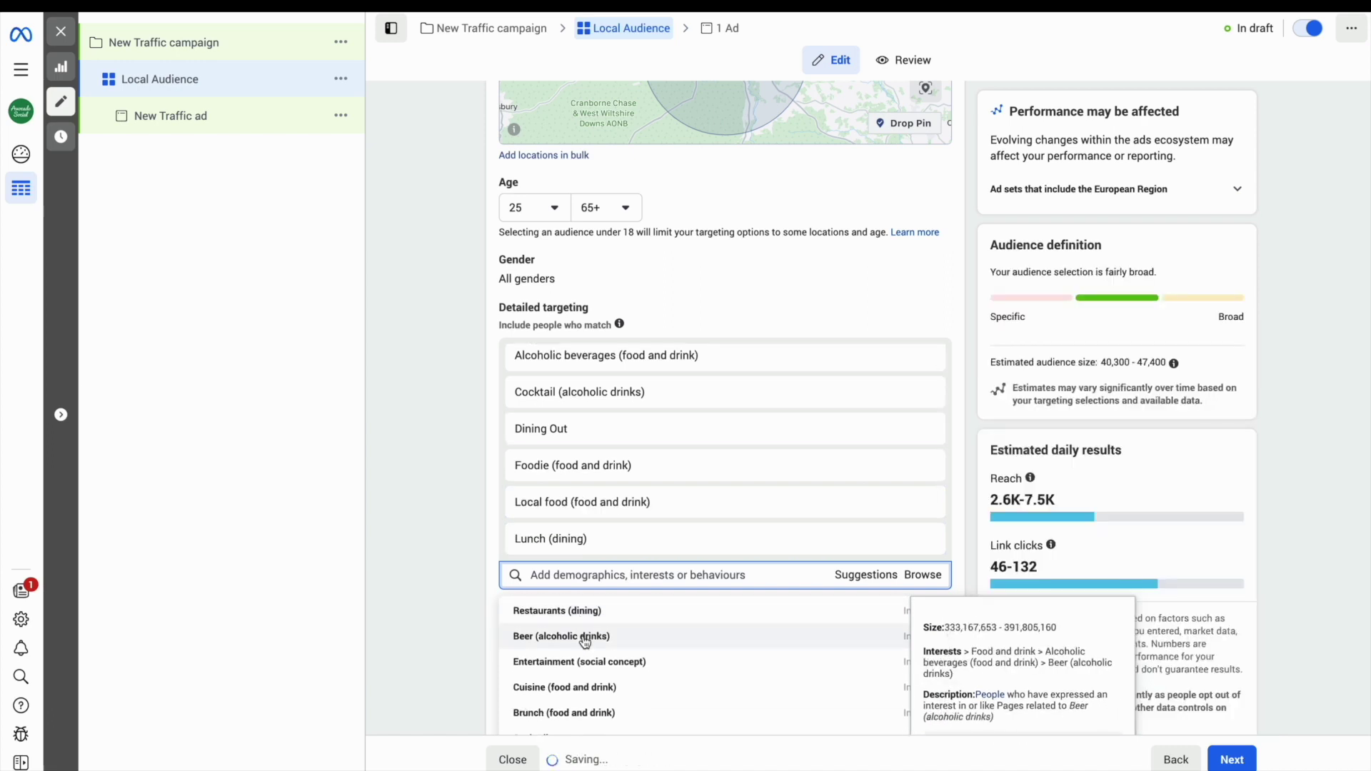
left_click(584, 637)
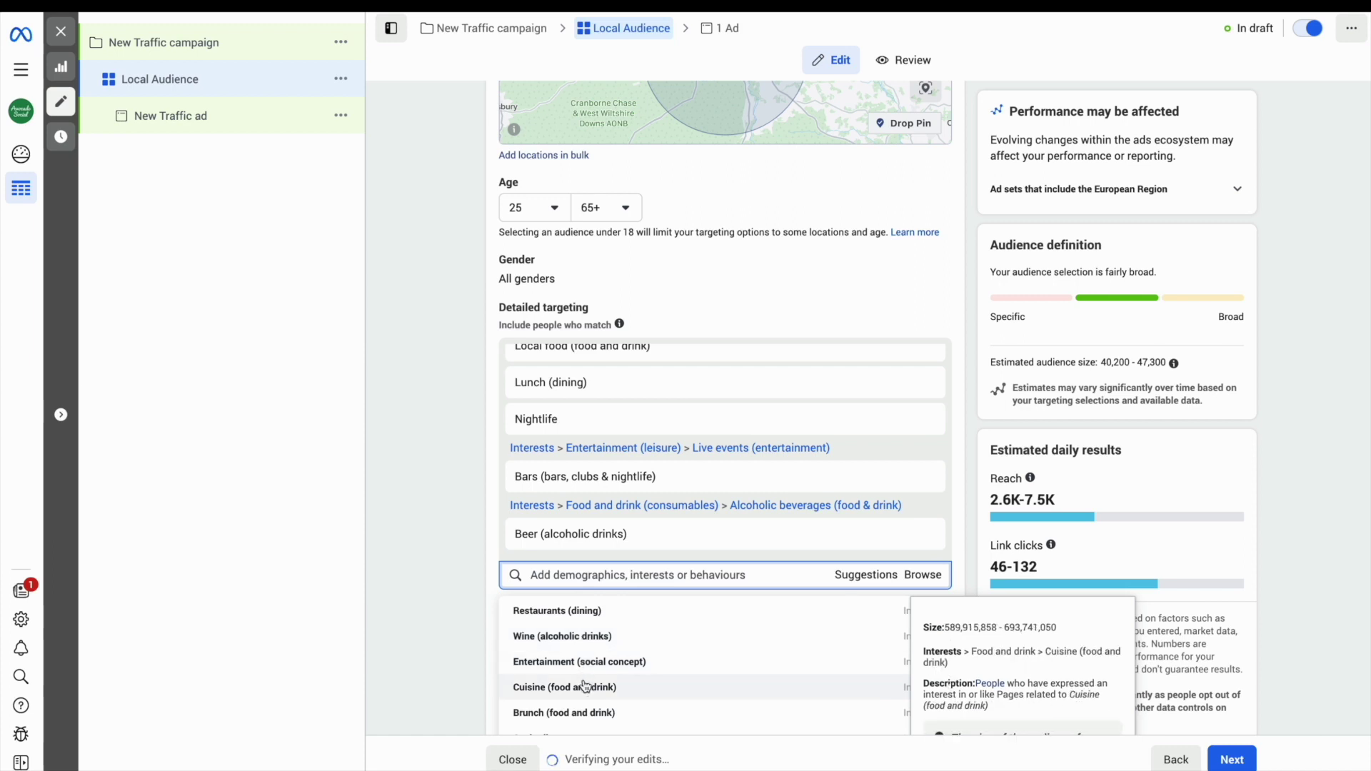
scroll(585, 685, "down", 1)
scroll(586, 686, "down", 5)
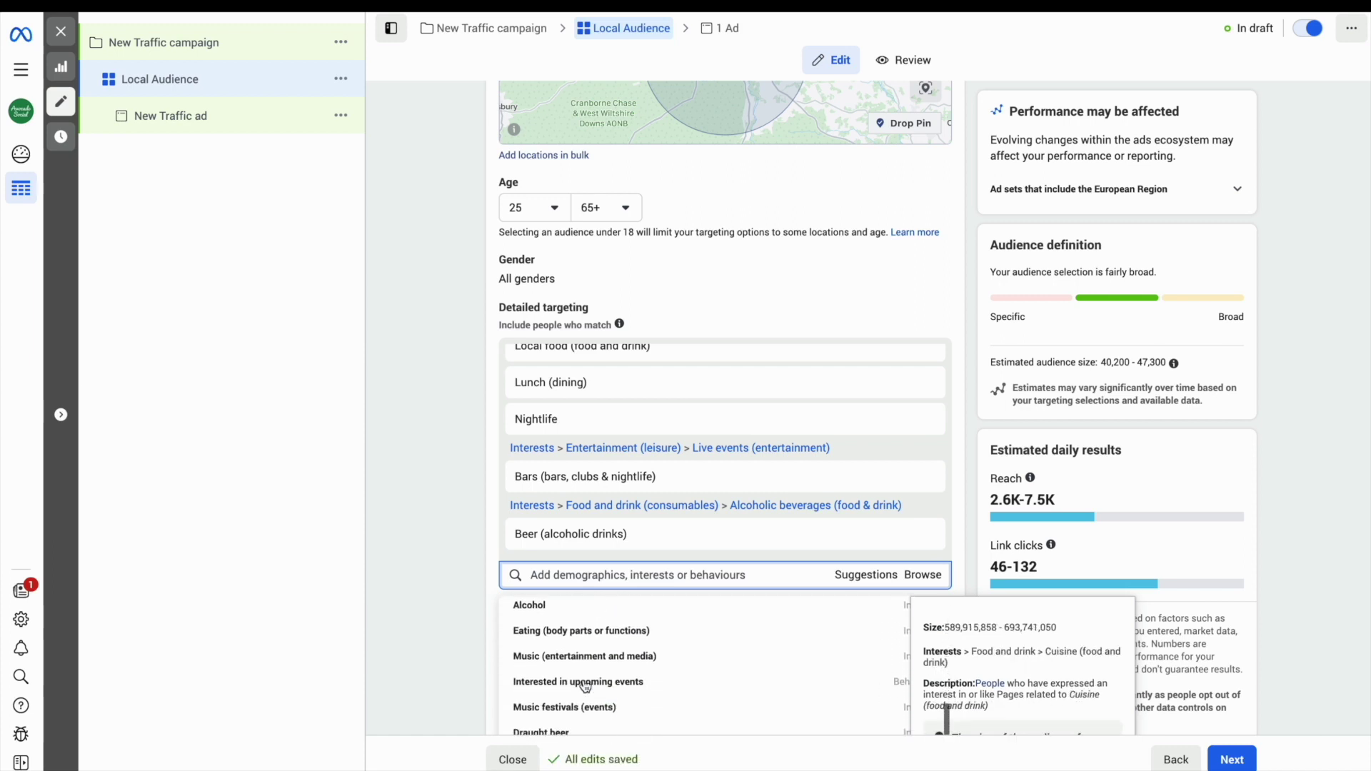
scroll(589, 650, "down", 4)
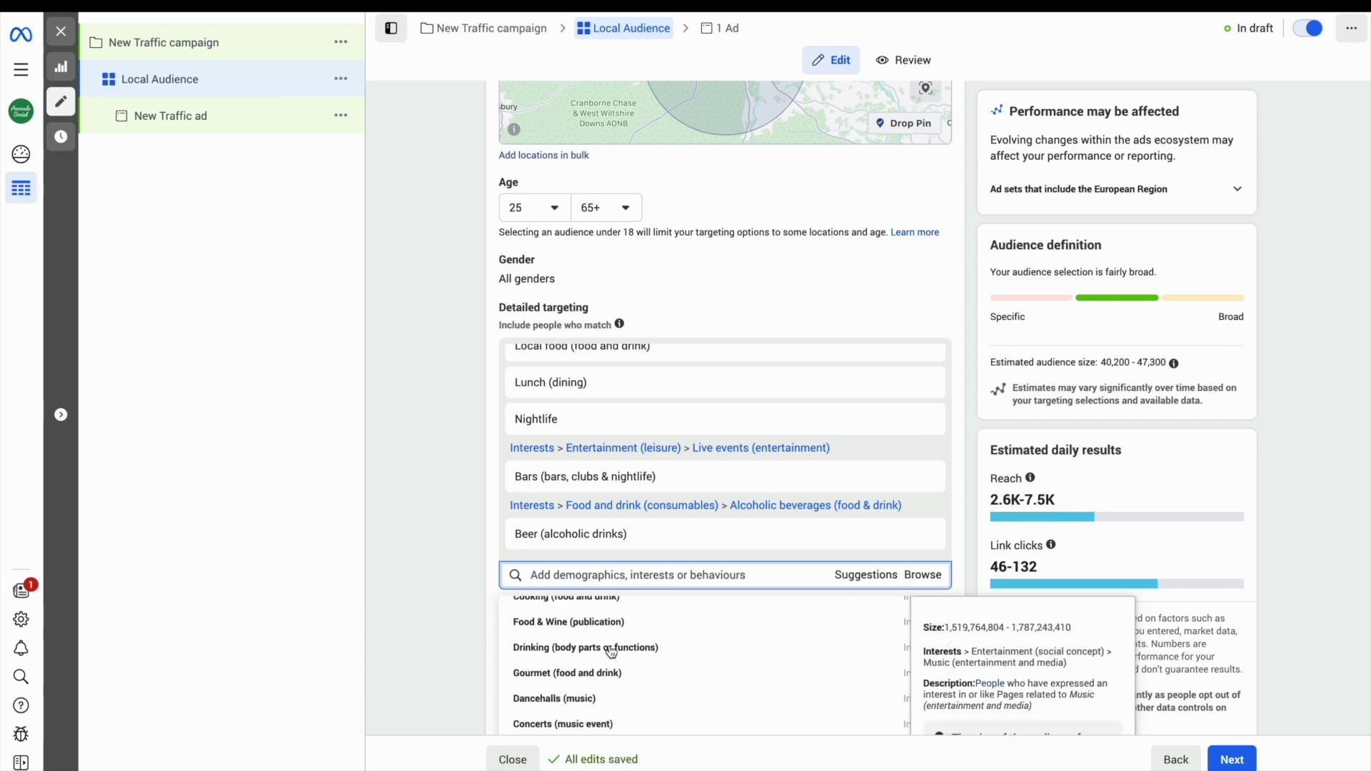
left_click(896, 582)
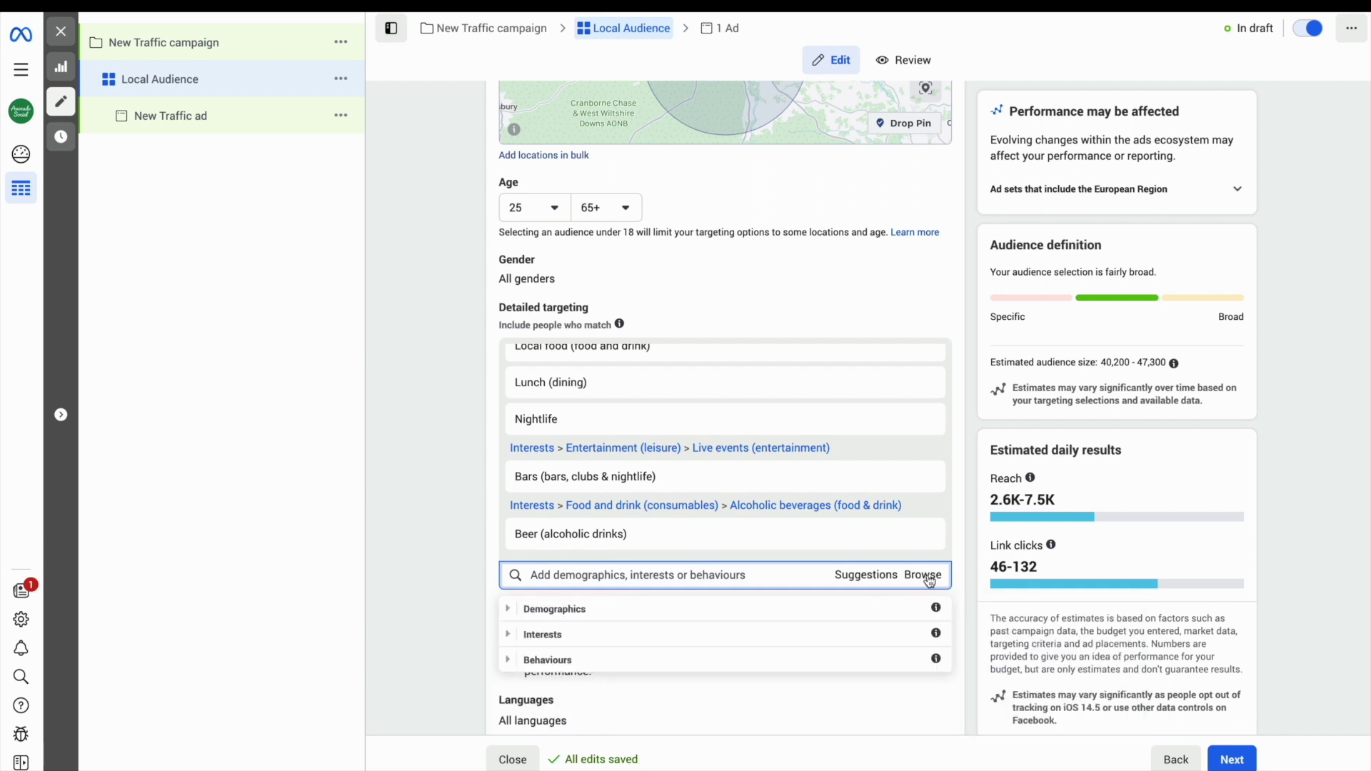
left_click(733, 613)
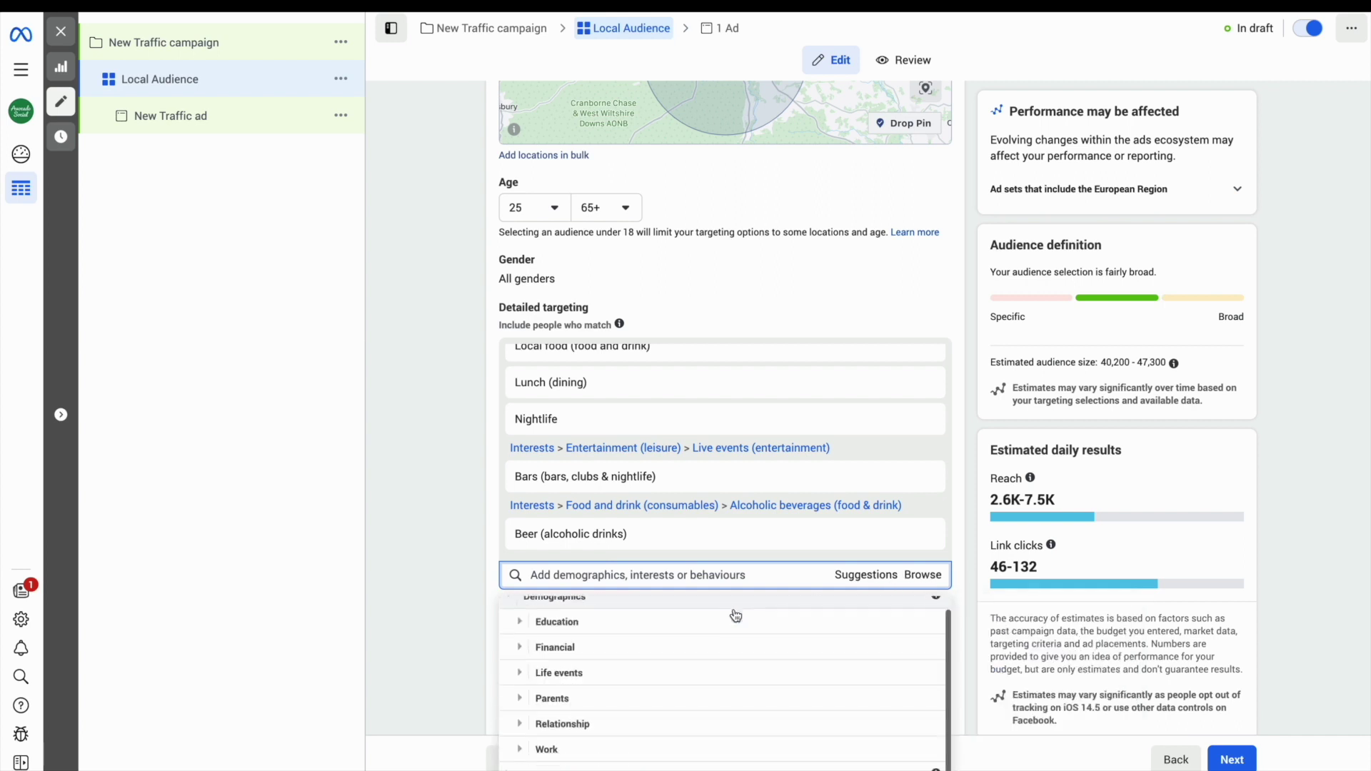
left_click(663, 682)
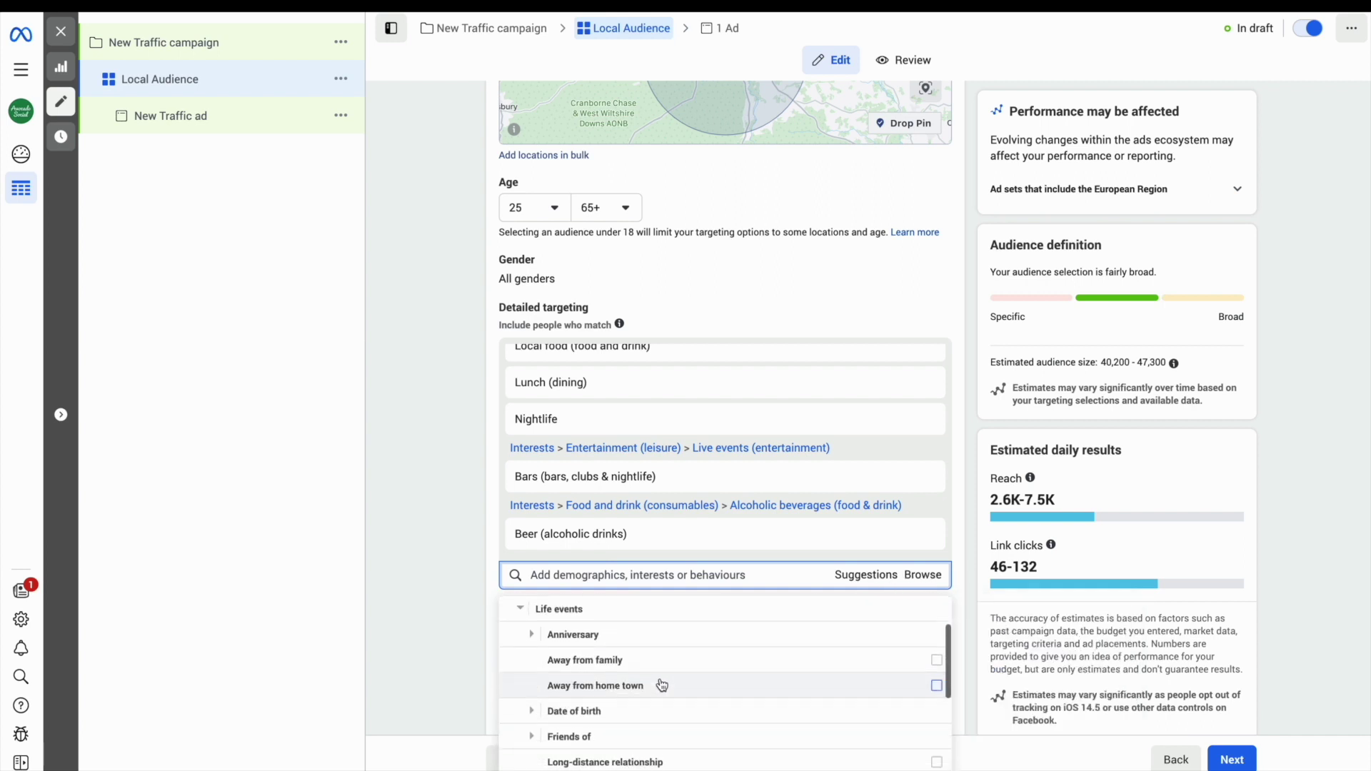
scroll(671, 750, "down", 2)
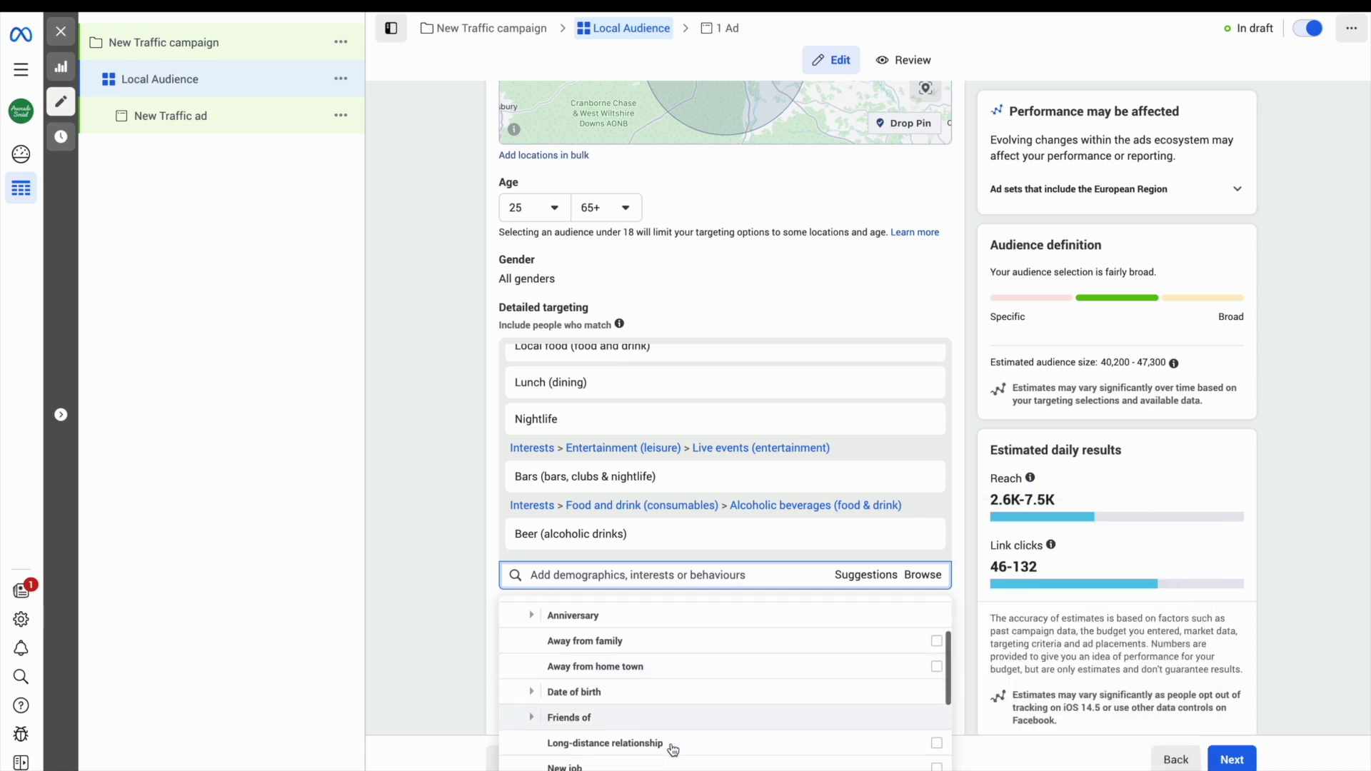
scroll(672, 750, "down", 3)
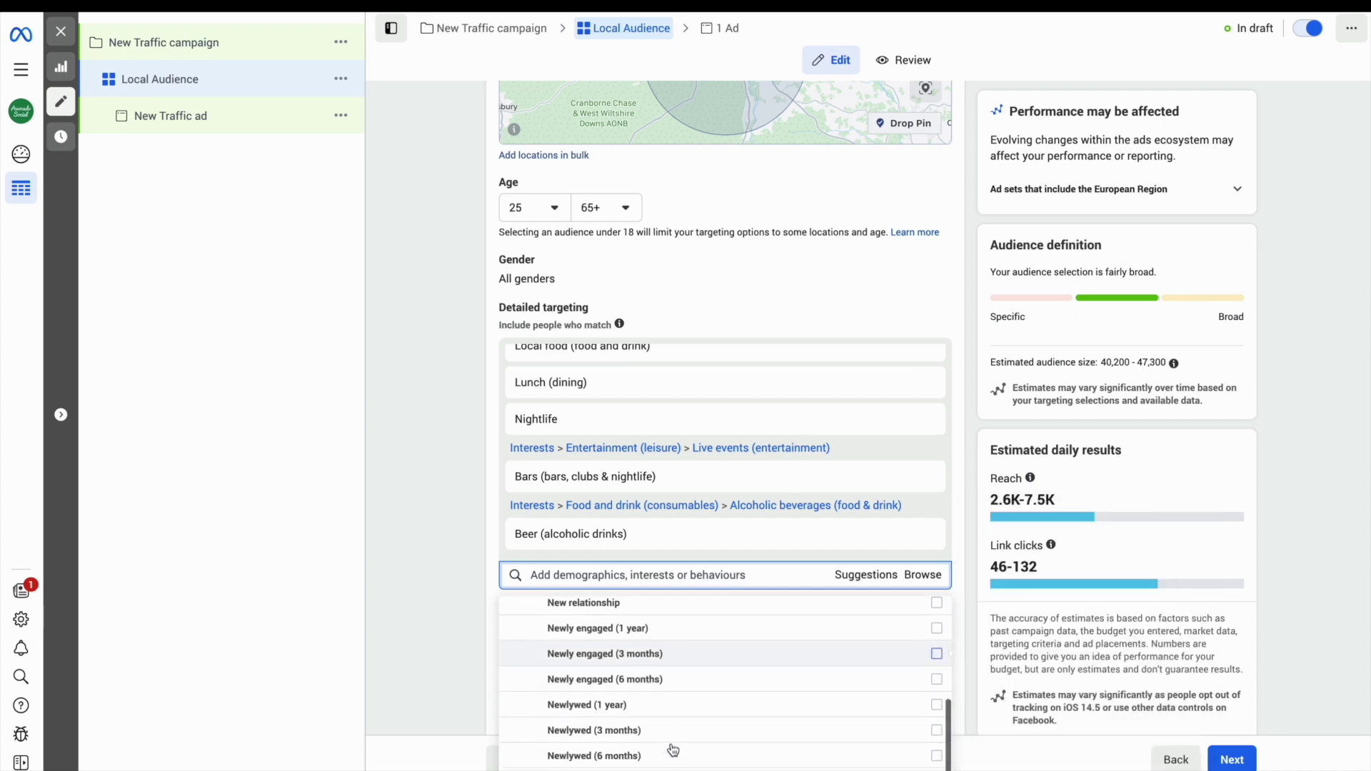
scroll(672, 750, "down", 1)
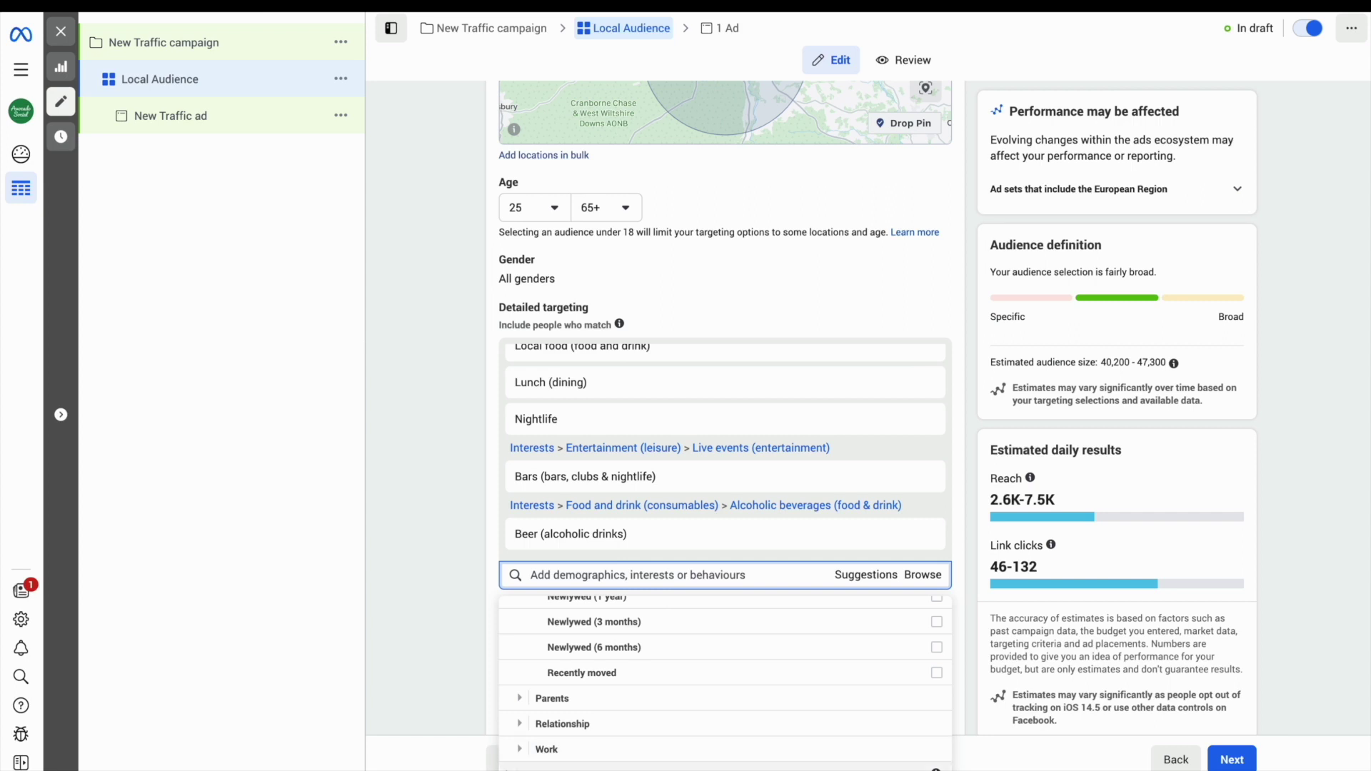
scroll(711, 728, "down", 5)
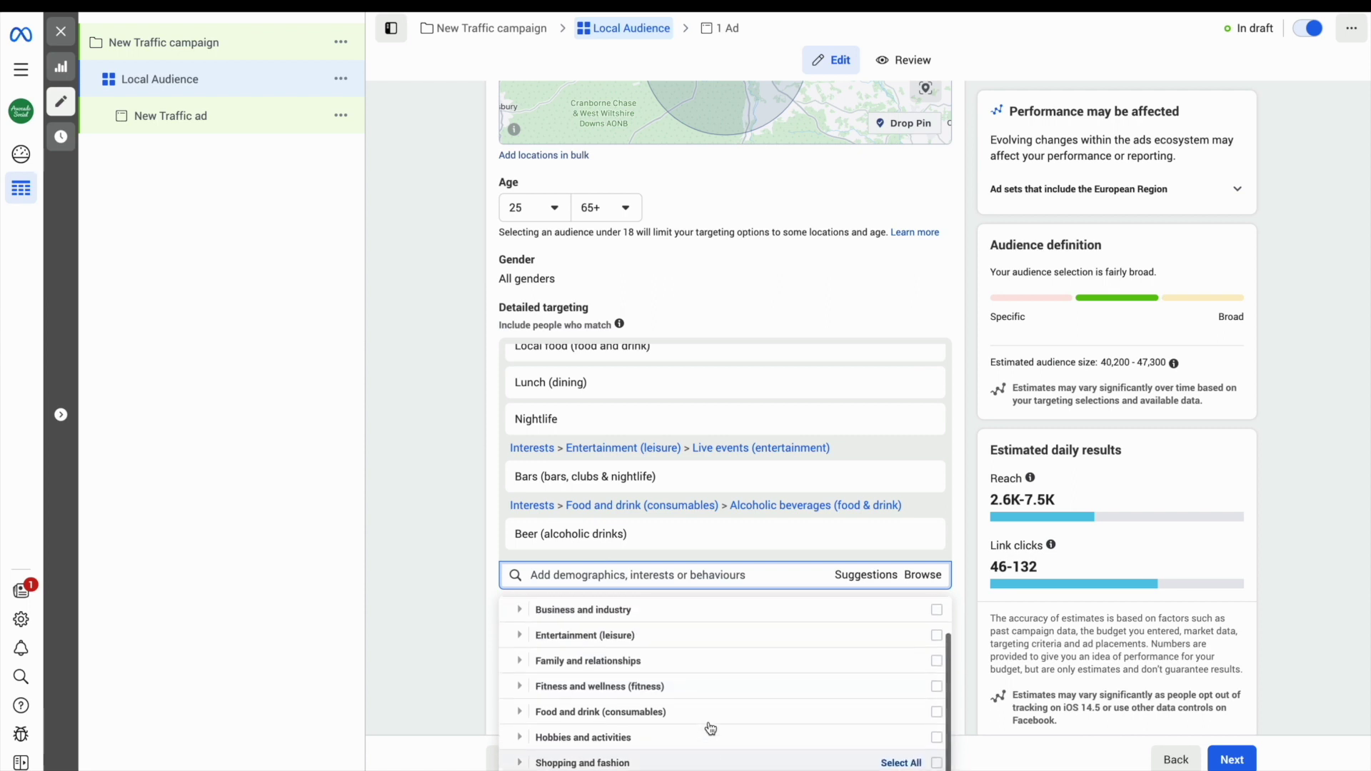
left_click(649, 645)
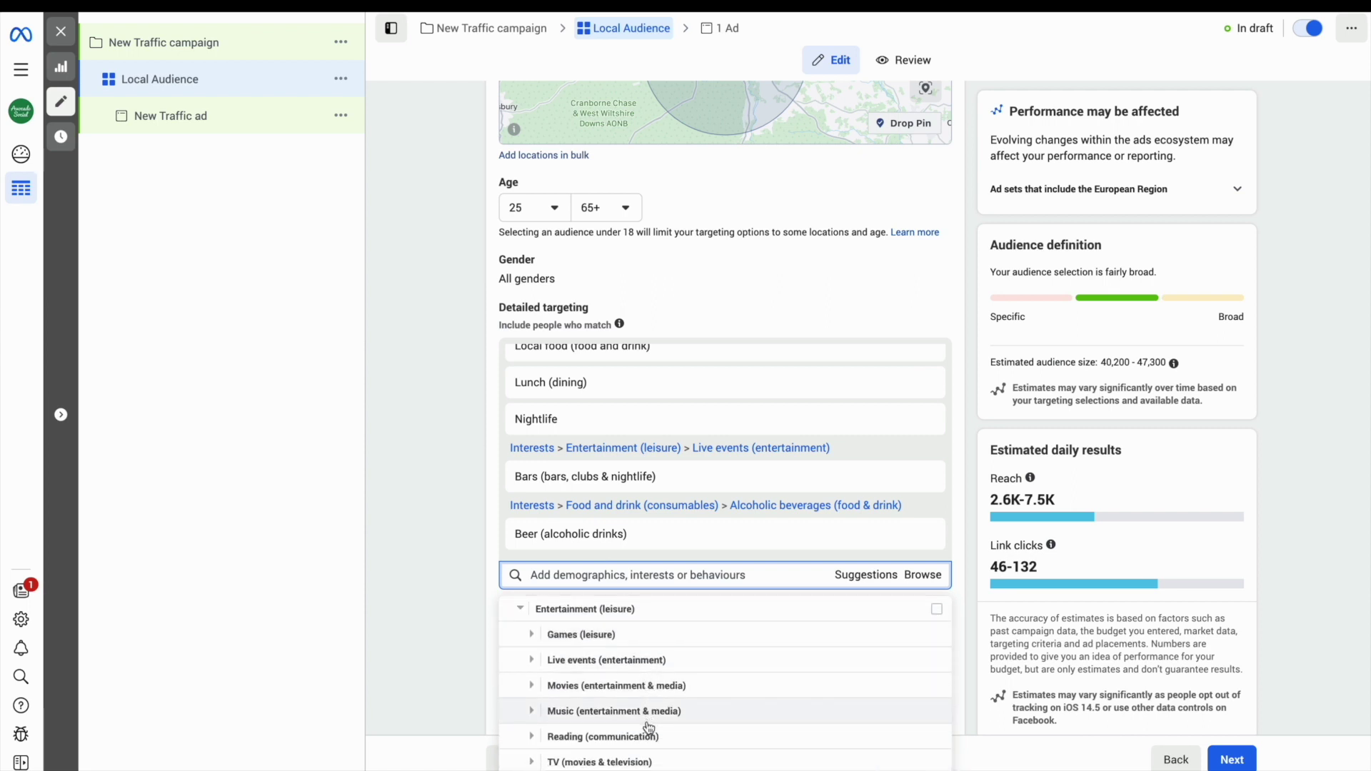
scroll(649, 728, "down", 4)
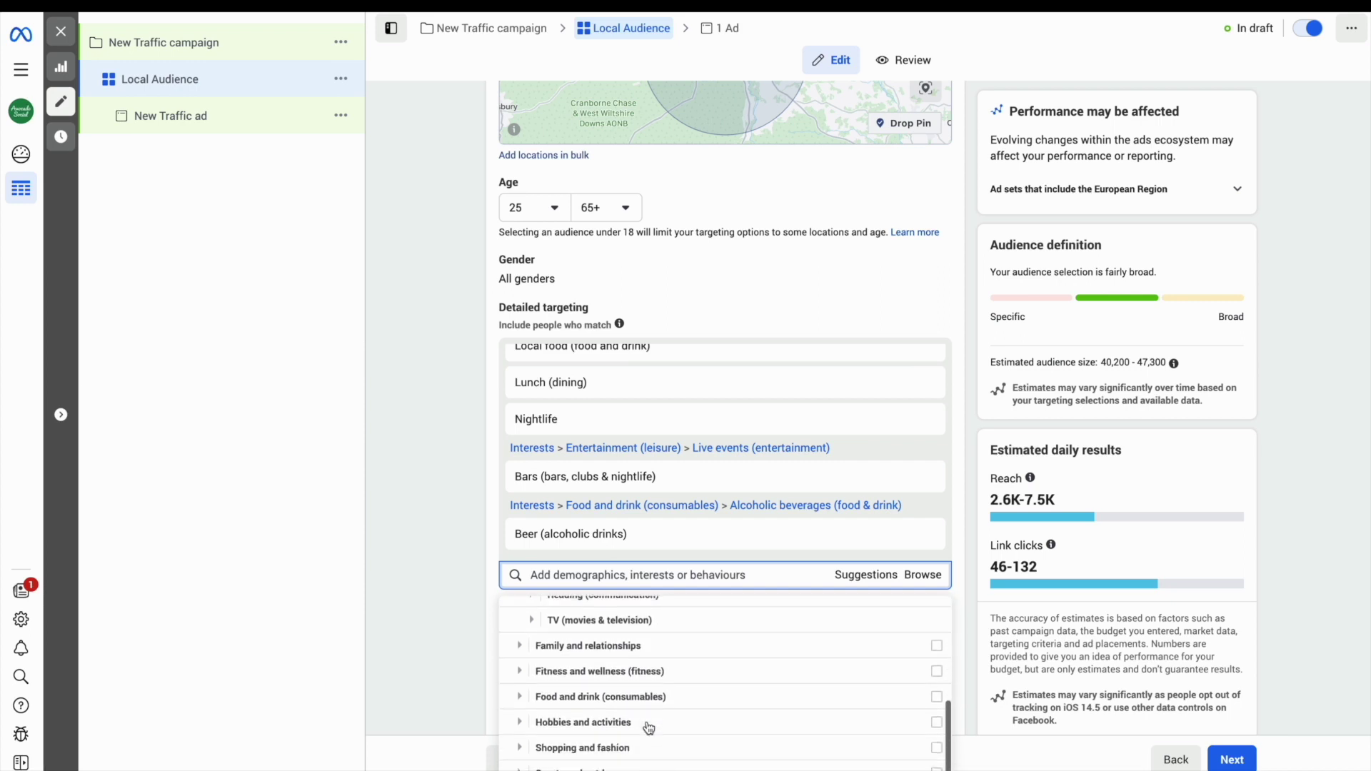
scroll(649, 728, "down", 1)
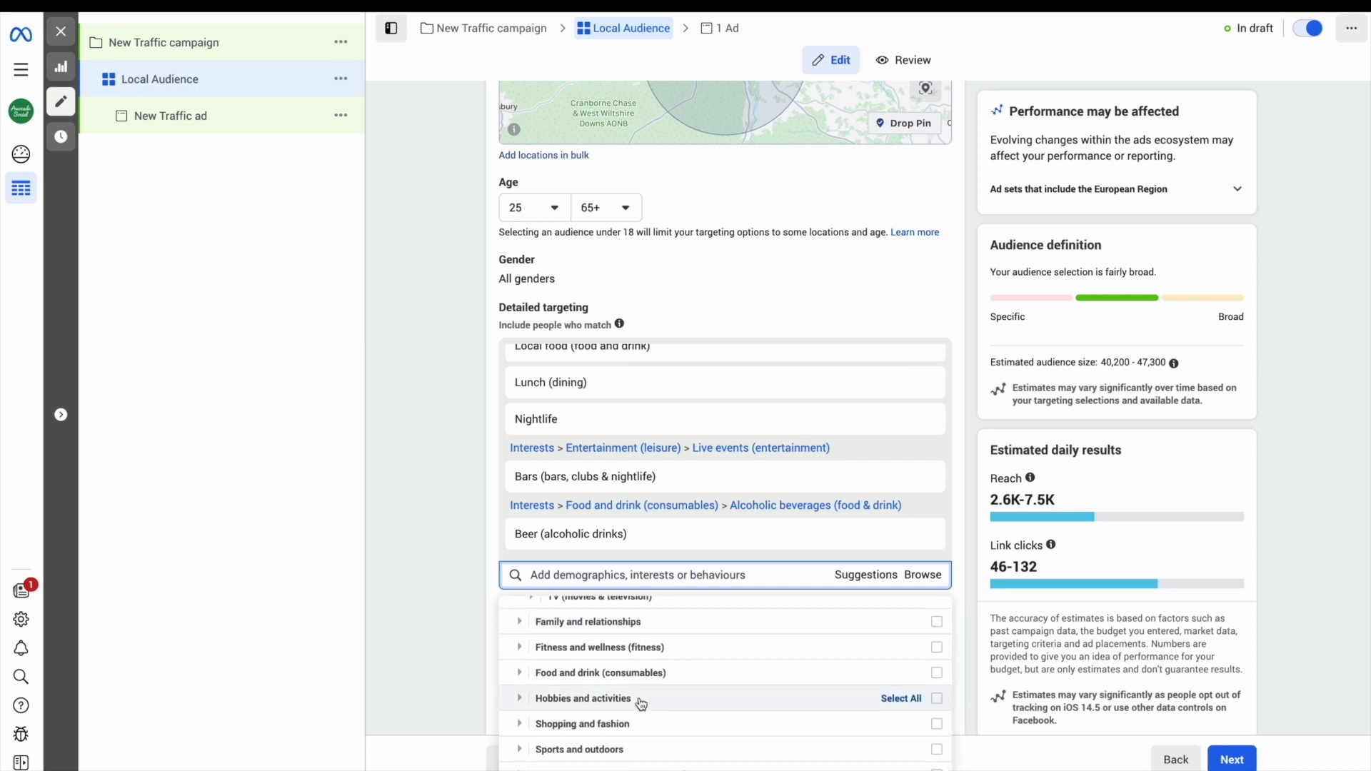
left_click(642, 699)
scroll(641, 705, "down", 3)
scroll(641, 705, "down", 1)
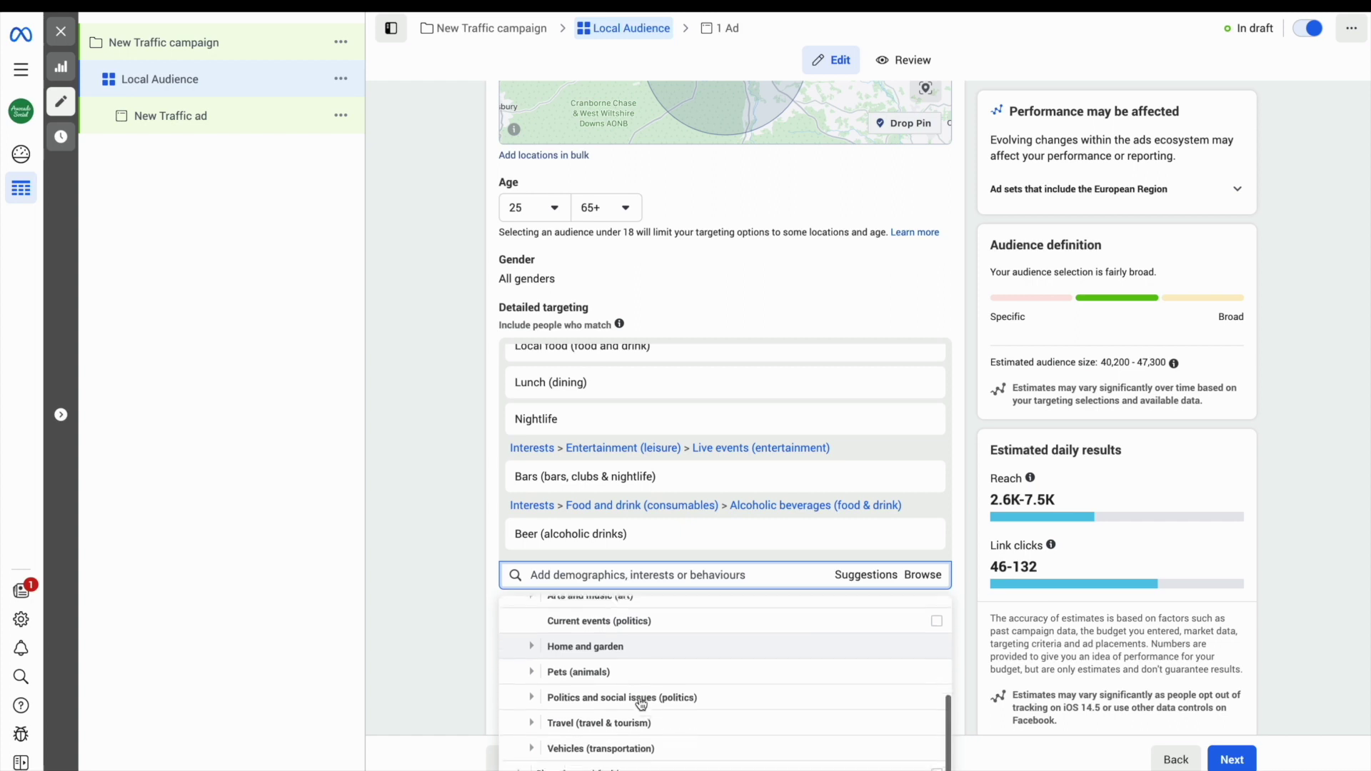
scroll(641, 705, "down", 2)
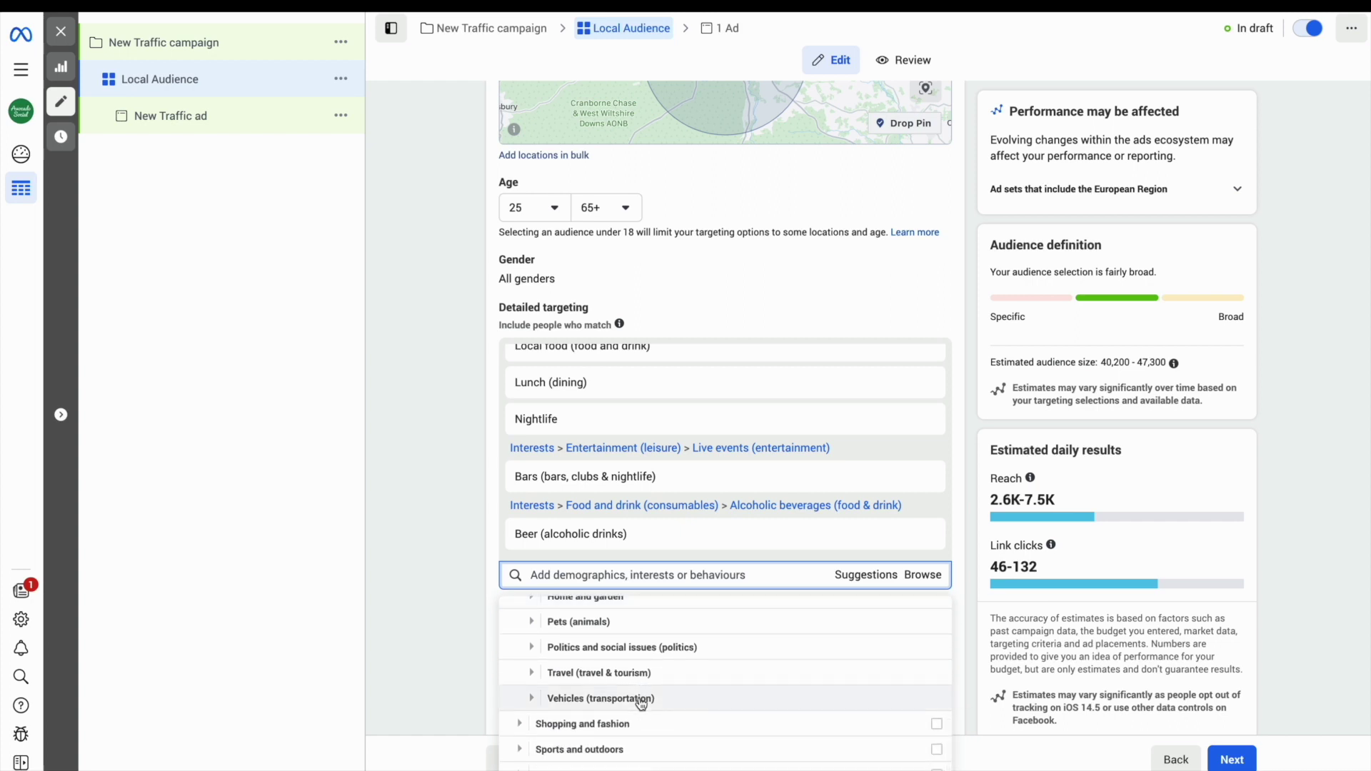
mouse_move(717, 484)
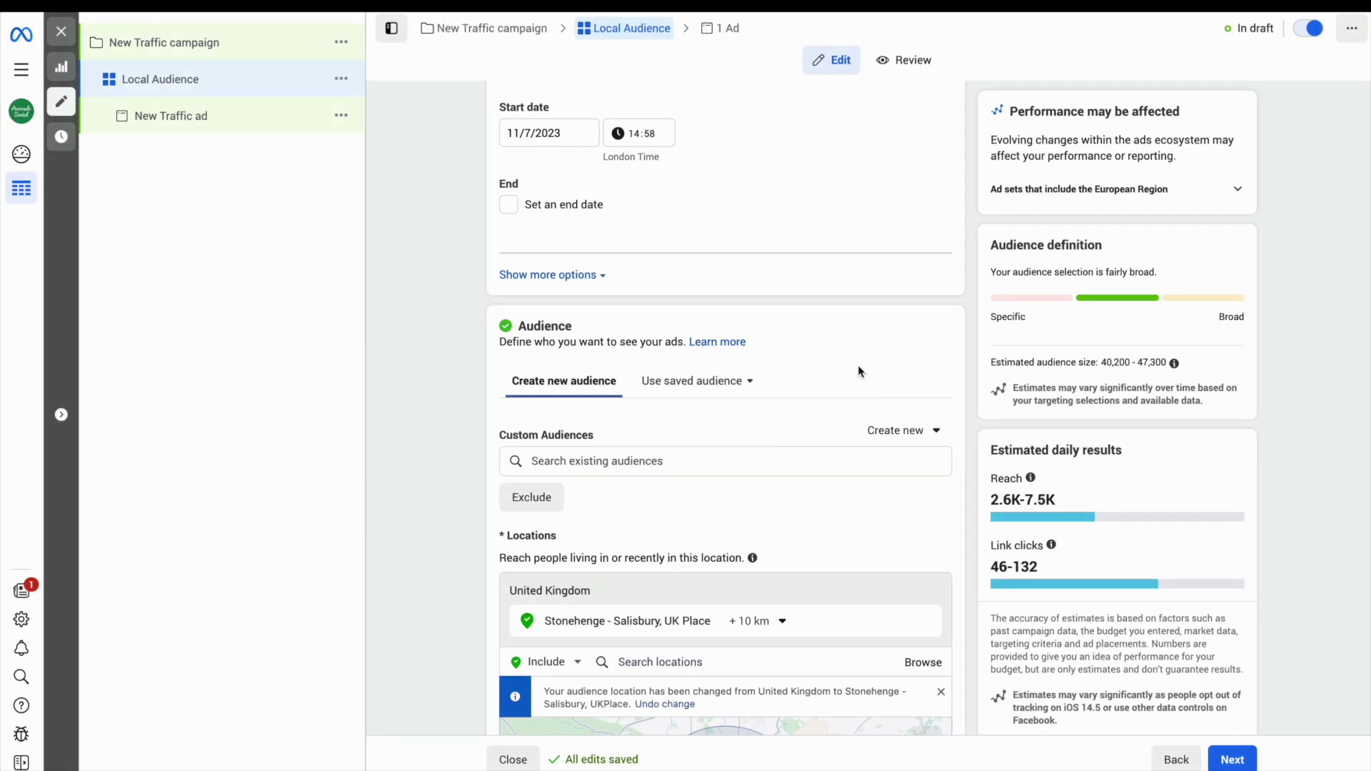
Step: Create a new Custom Audience with Facebook Page, rather than Website, as its source
left_click(898, 431)
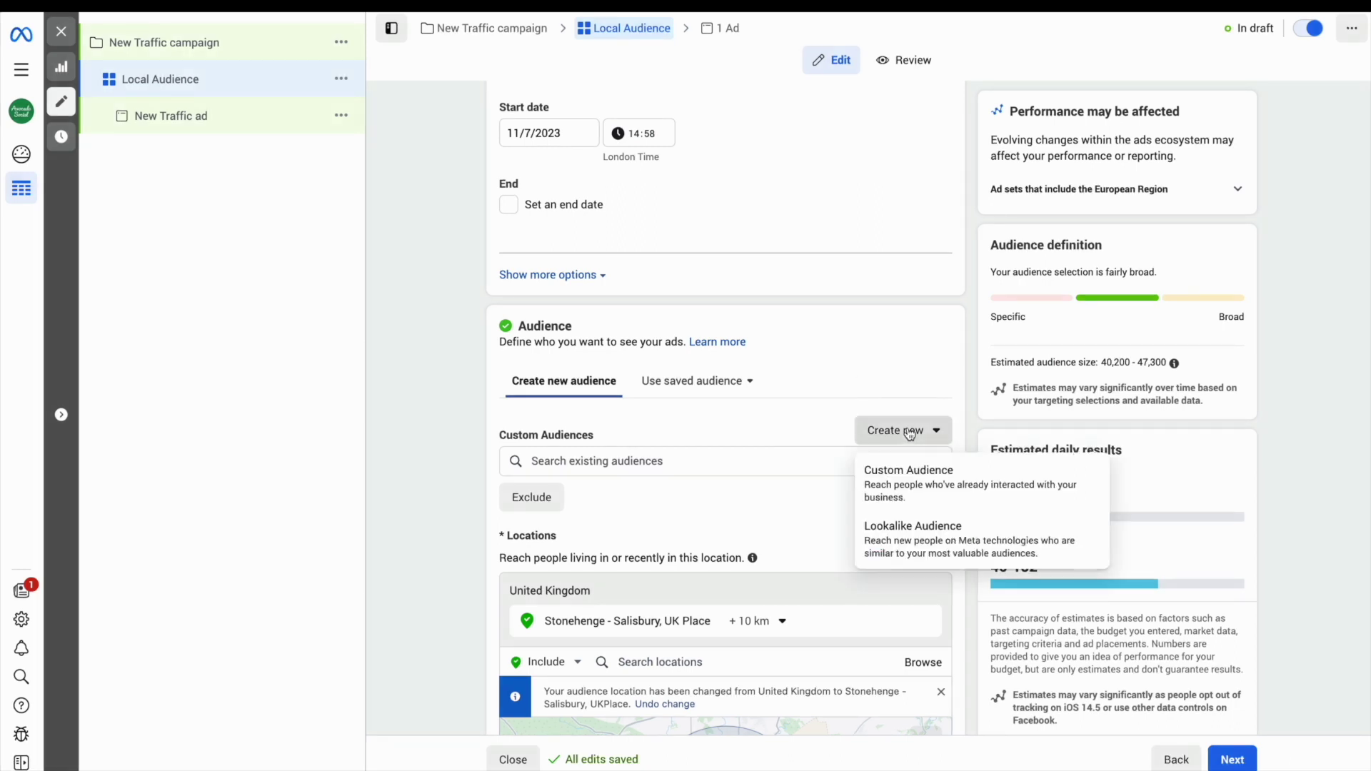
left_click(894, 489)
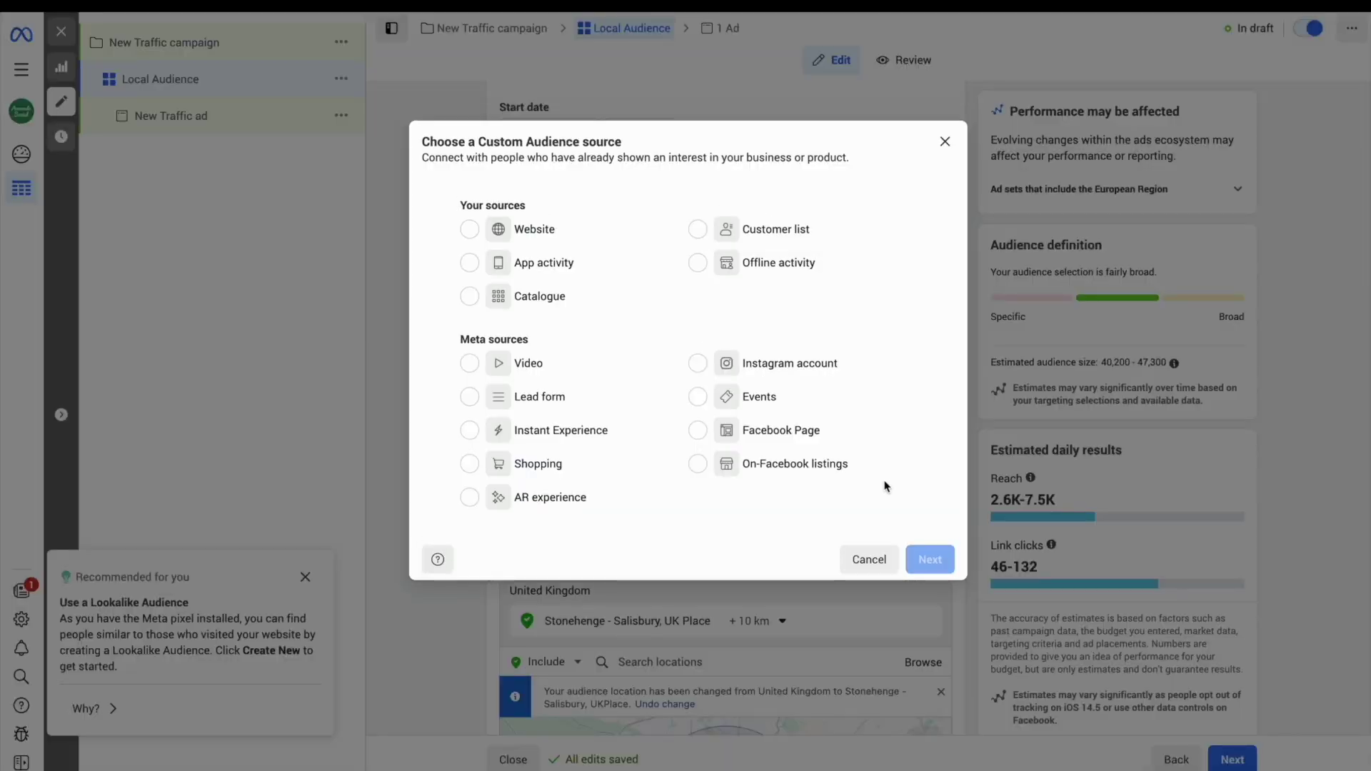
left_click(568, 236)
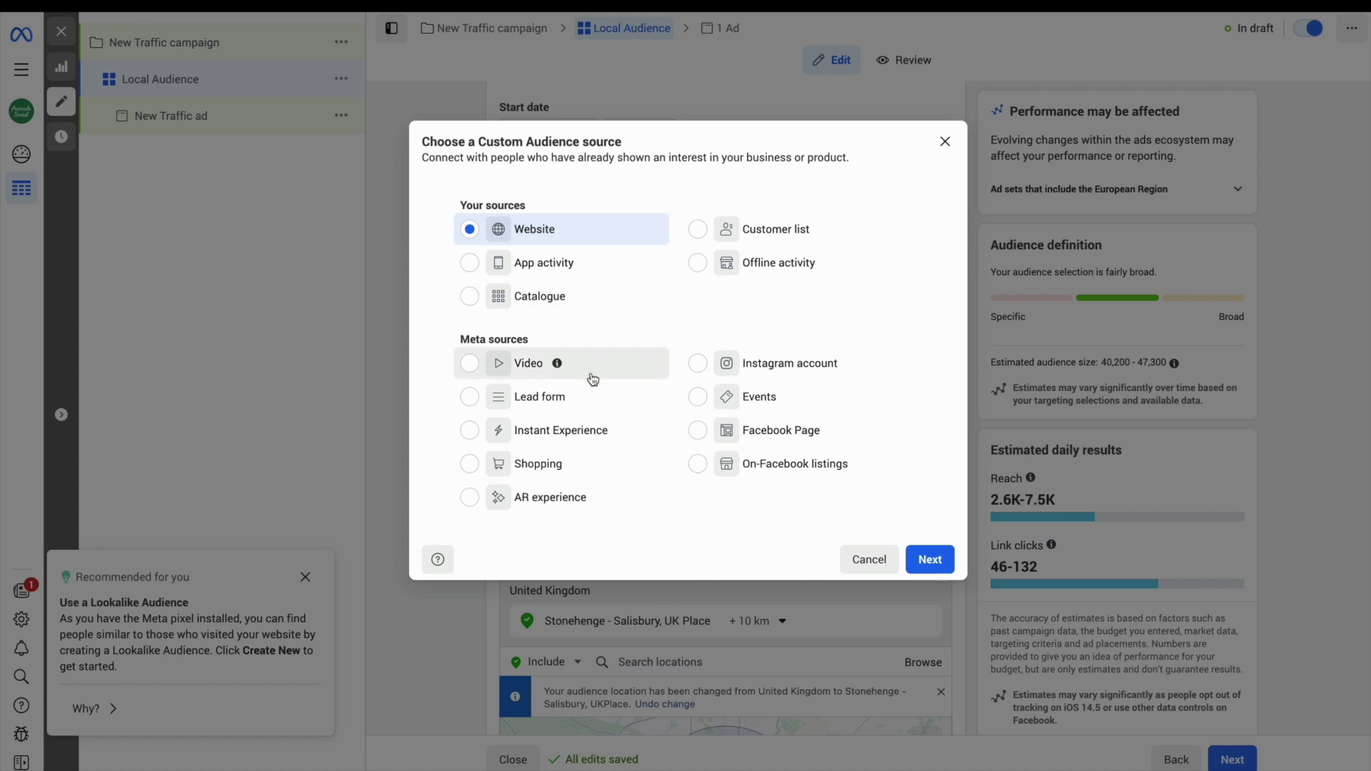
left_click(771, 437)
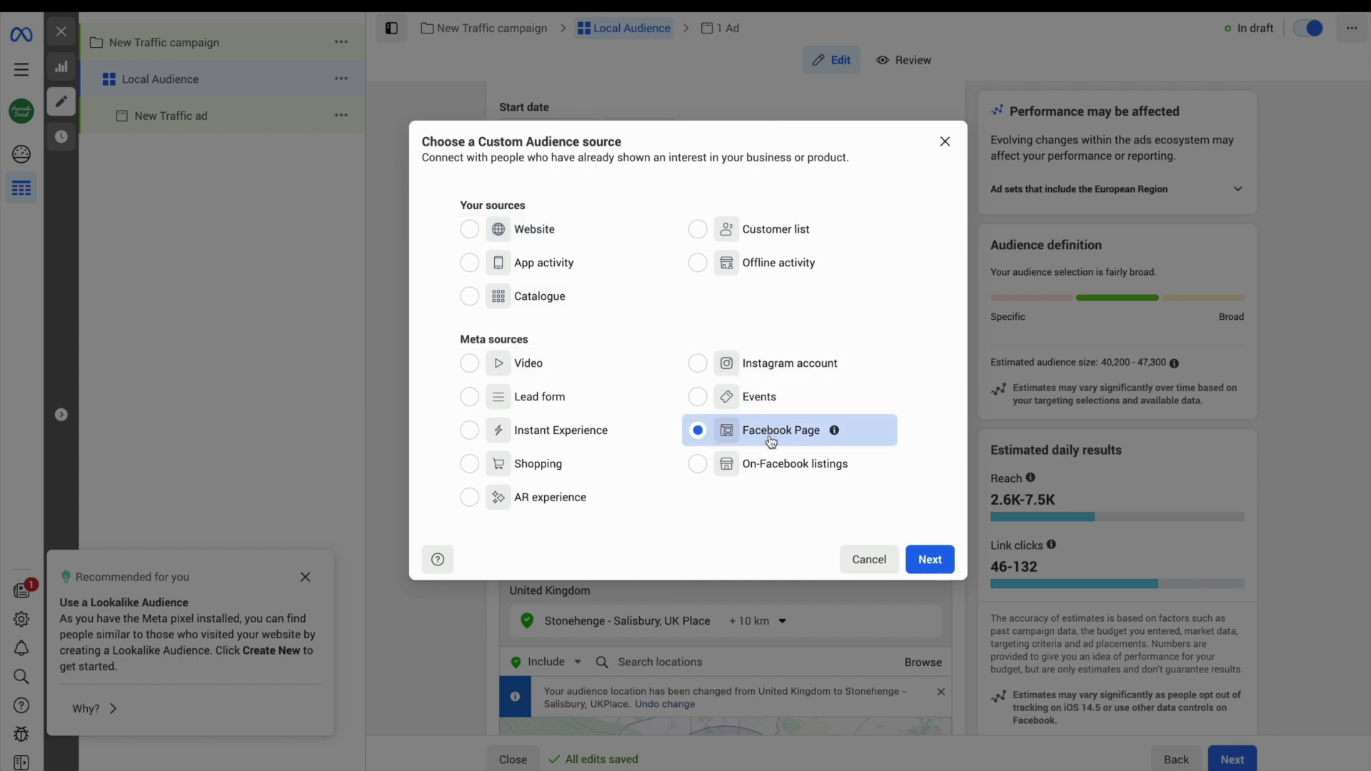
left_click(931, 560)
Step: Base the audience on The Red Lion Page, including anyone who visited the Page
left_click(753, 284)
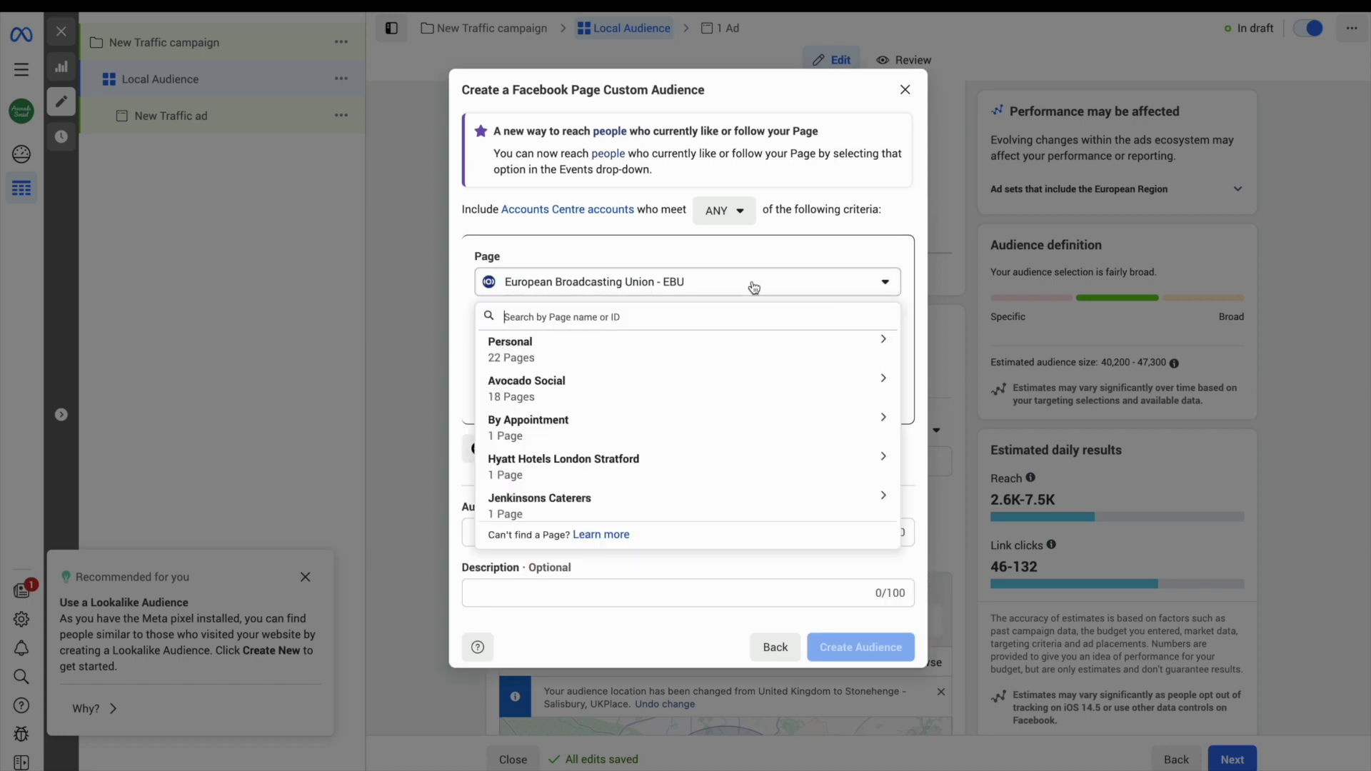
left_click(689, 388)
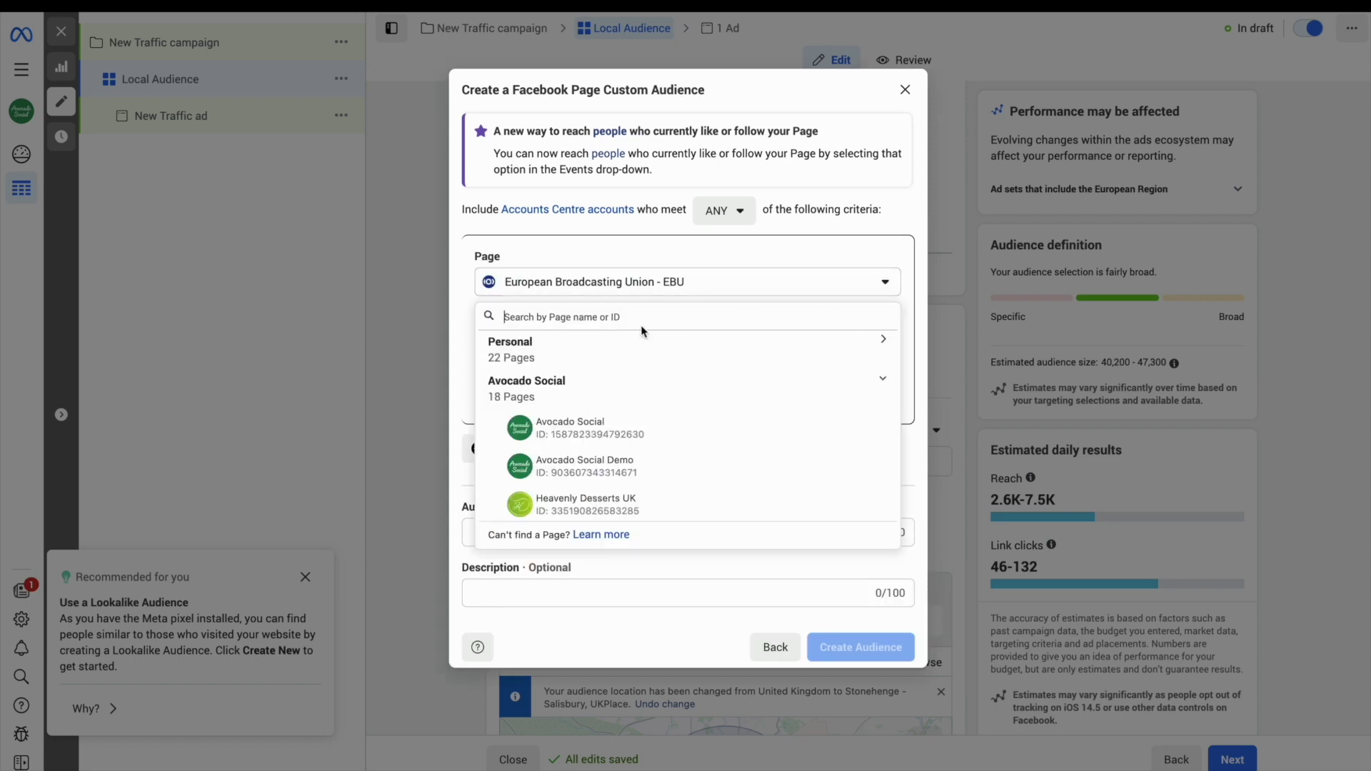
type("red")
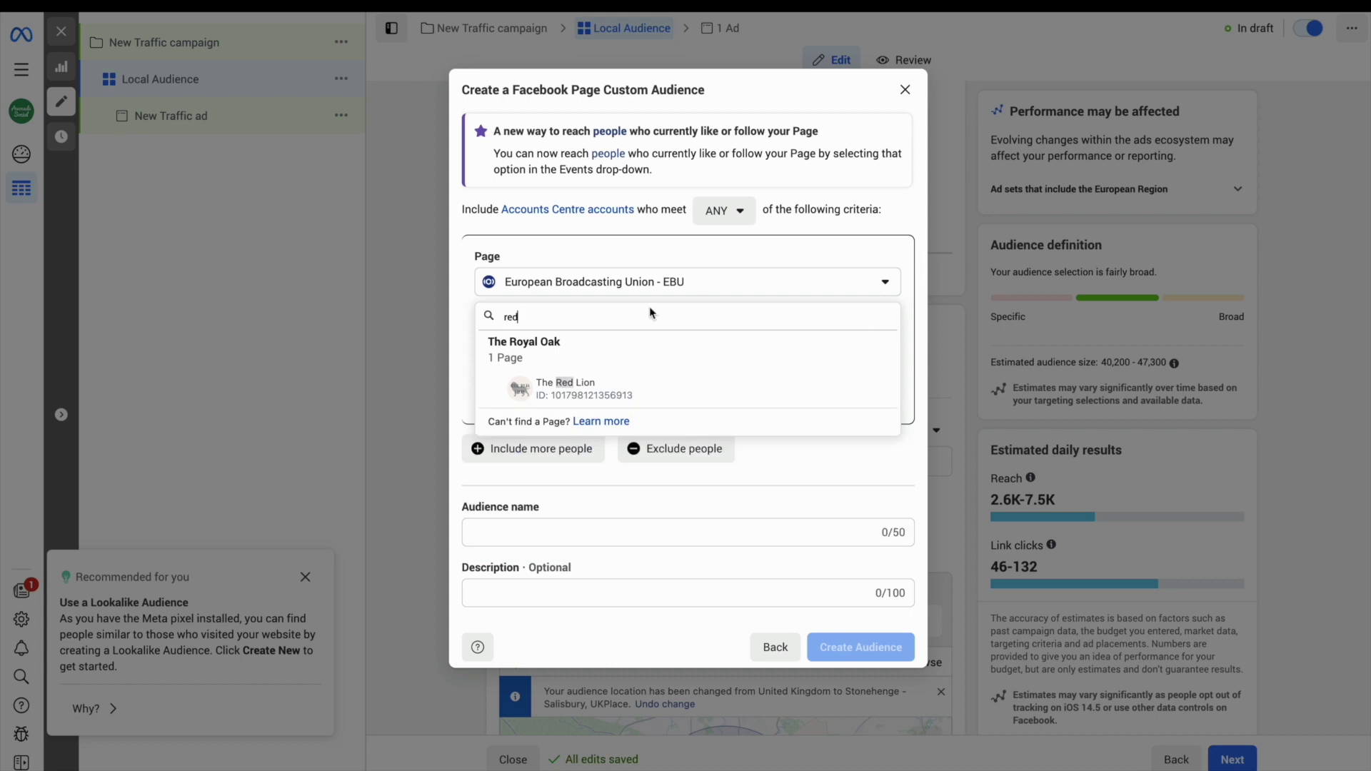
left_click(622, 397)
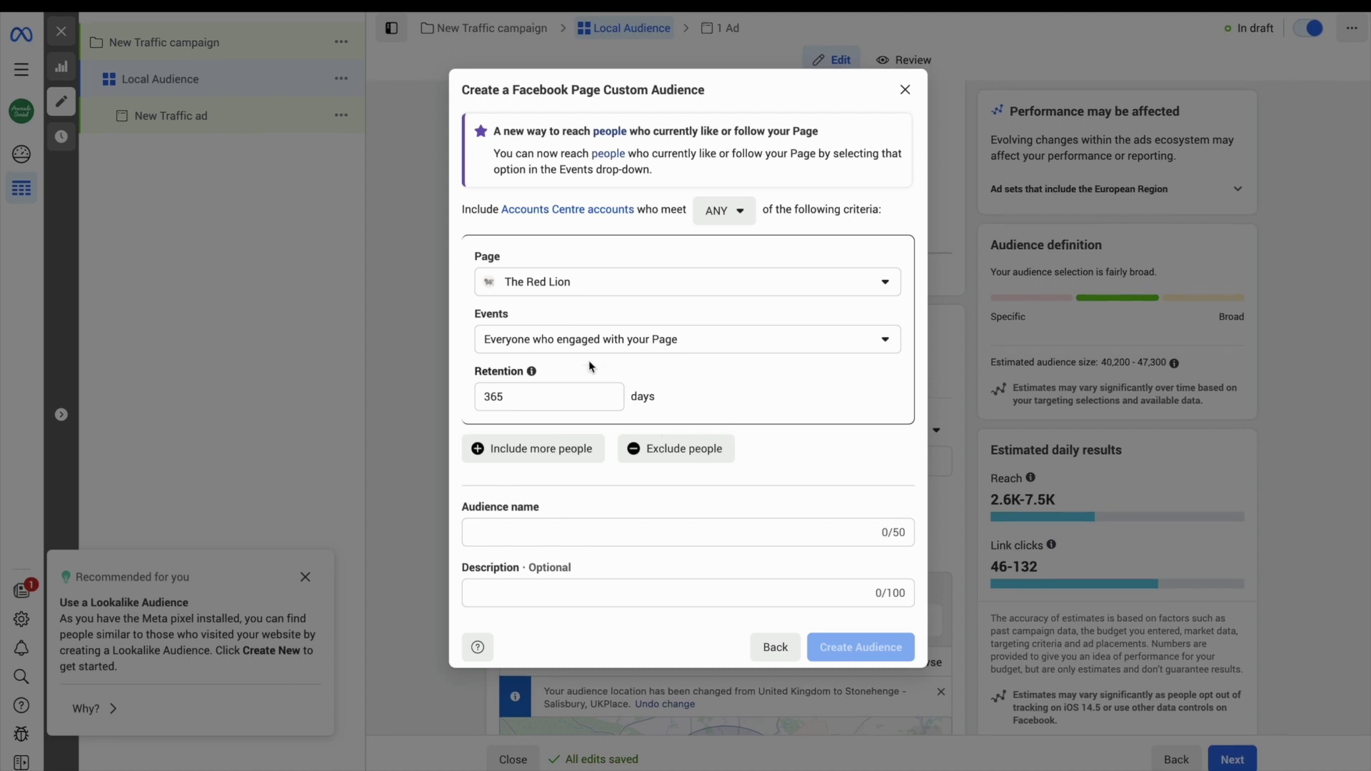
left_click(586, 339)
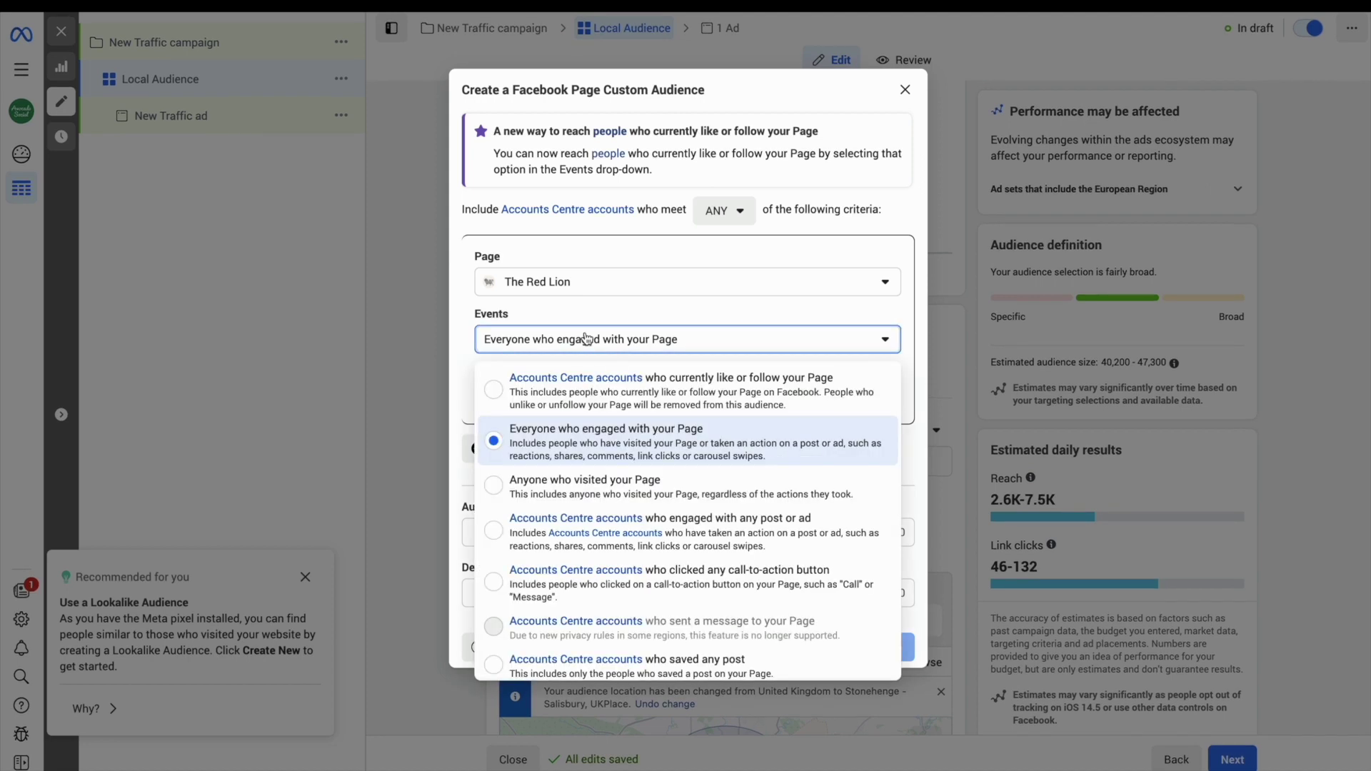
left_click(605, 488)
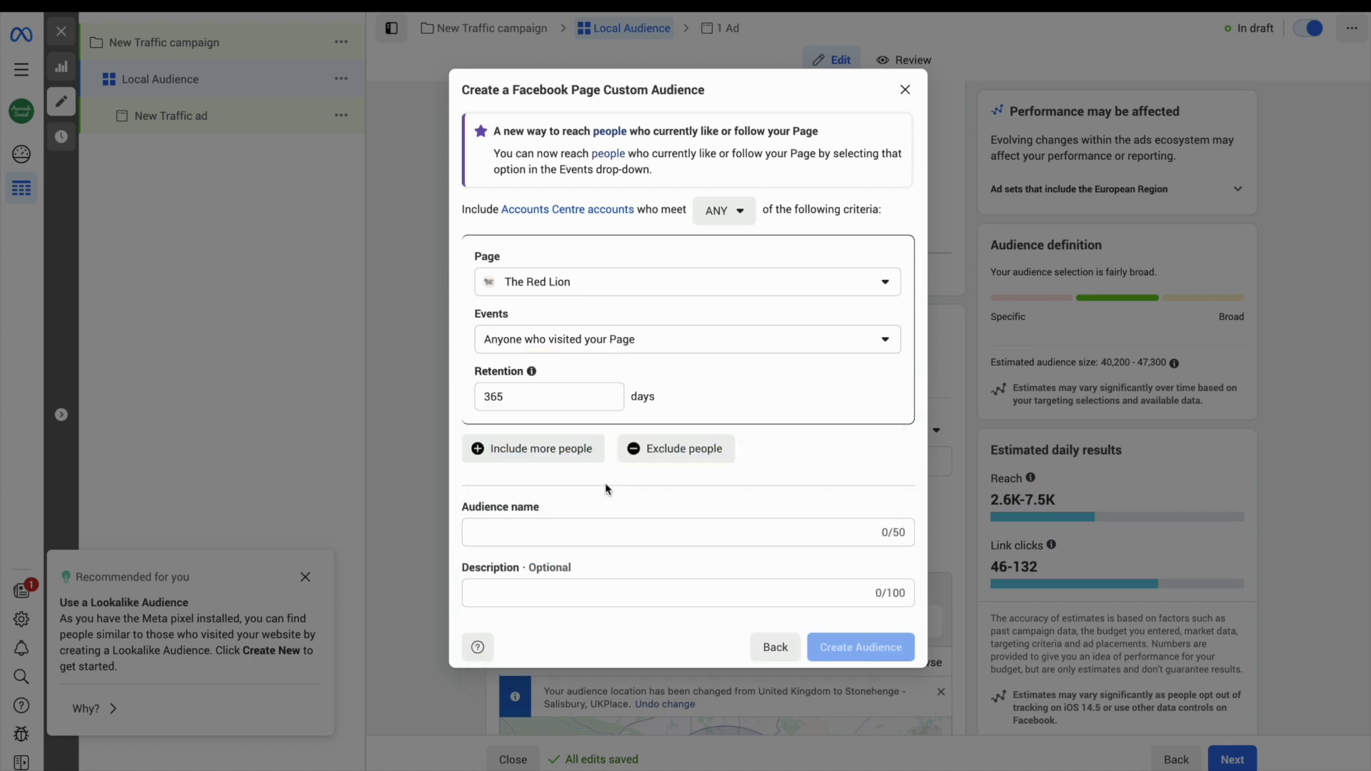
Step: Name the audience 'Facebook Page Visitors 365' and create it
left_click(540, 530)
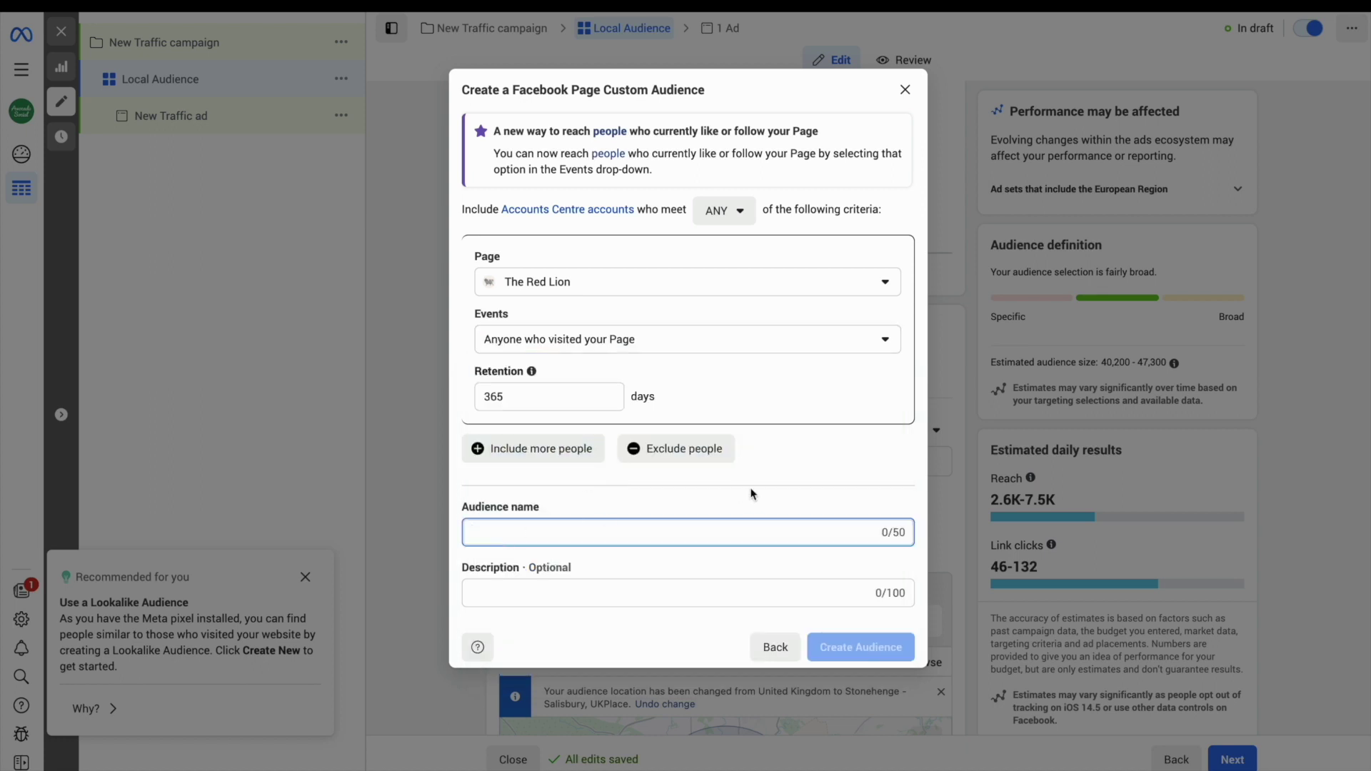
type("Facebook Page ")
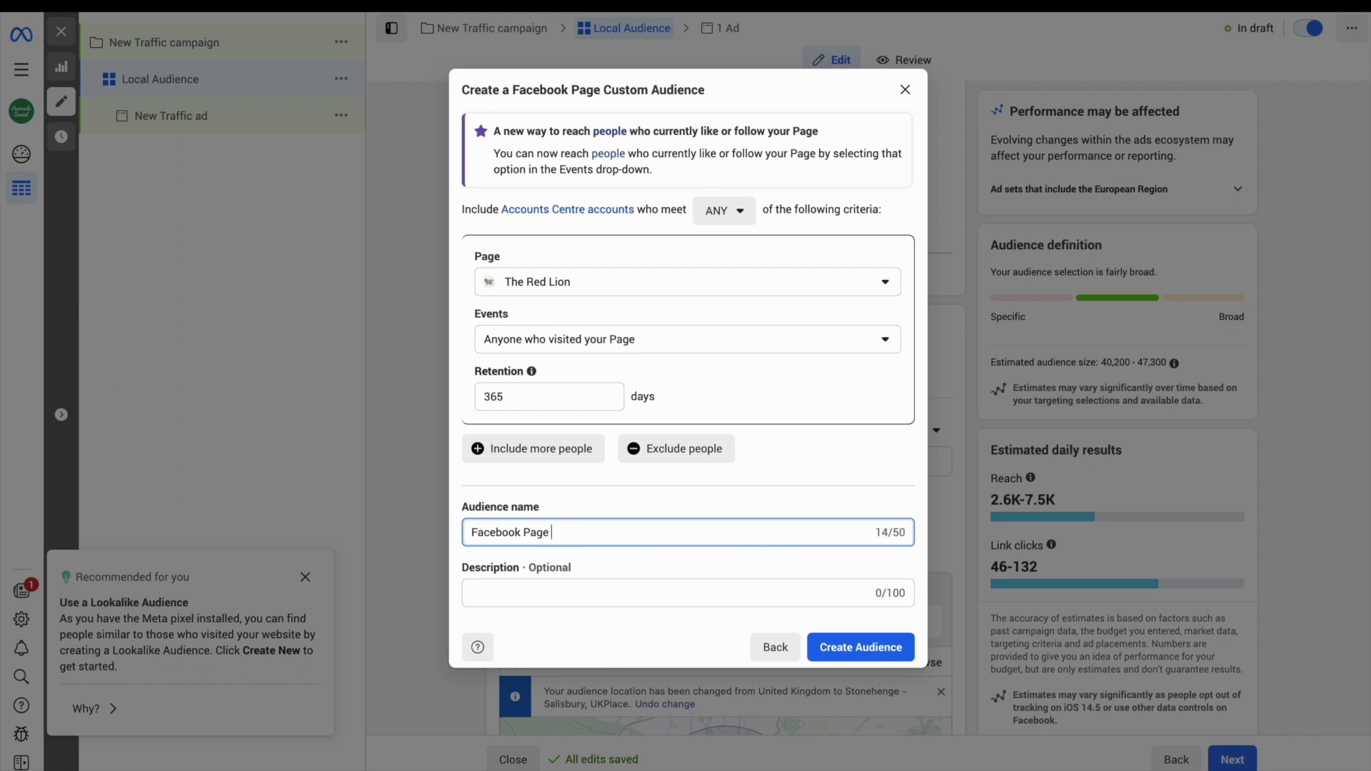
type("Visitors 265")
left_click(861, 647)
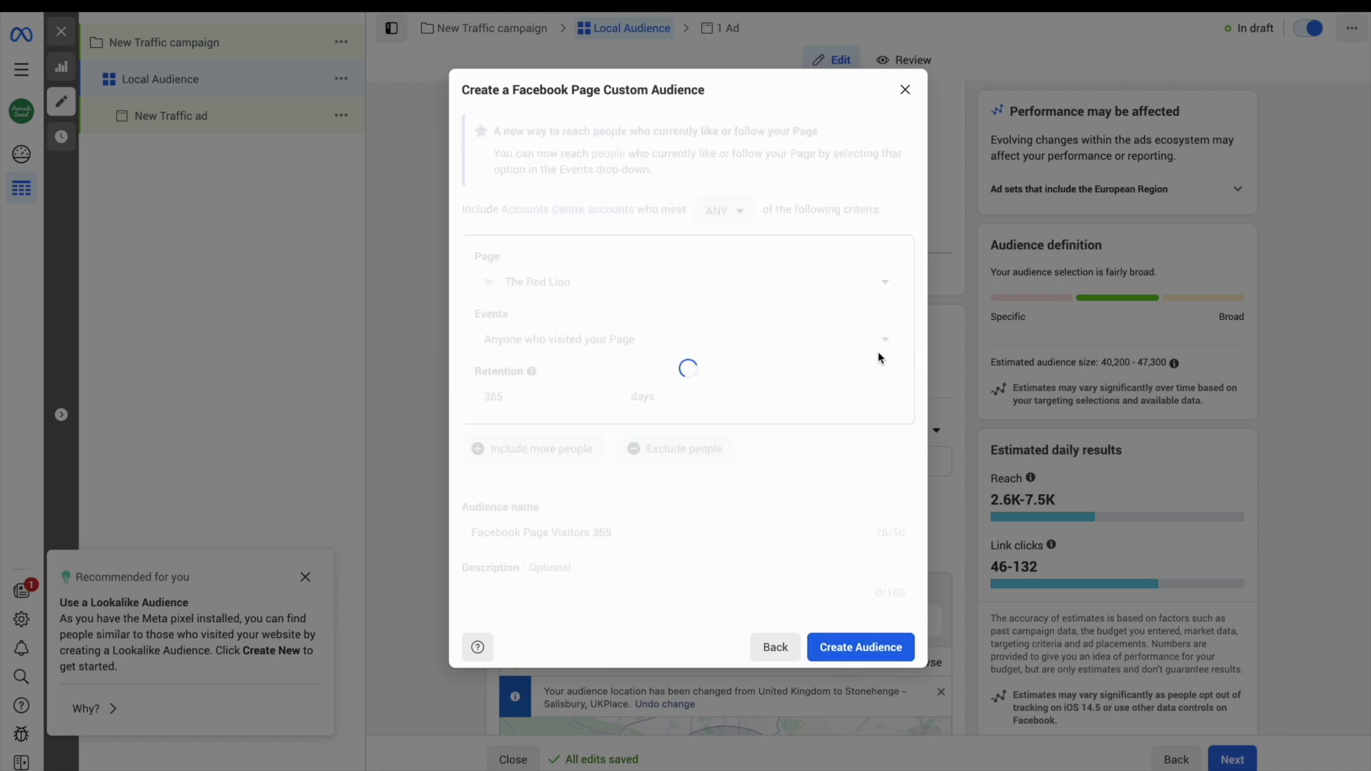